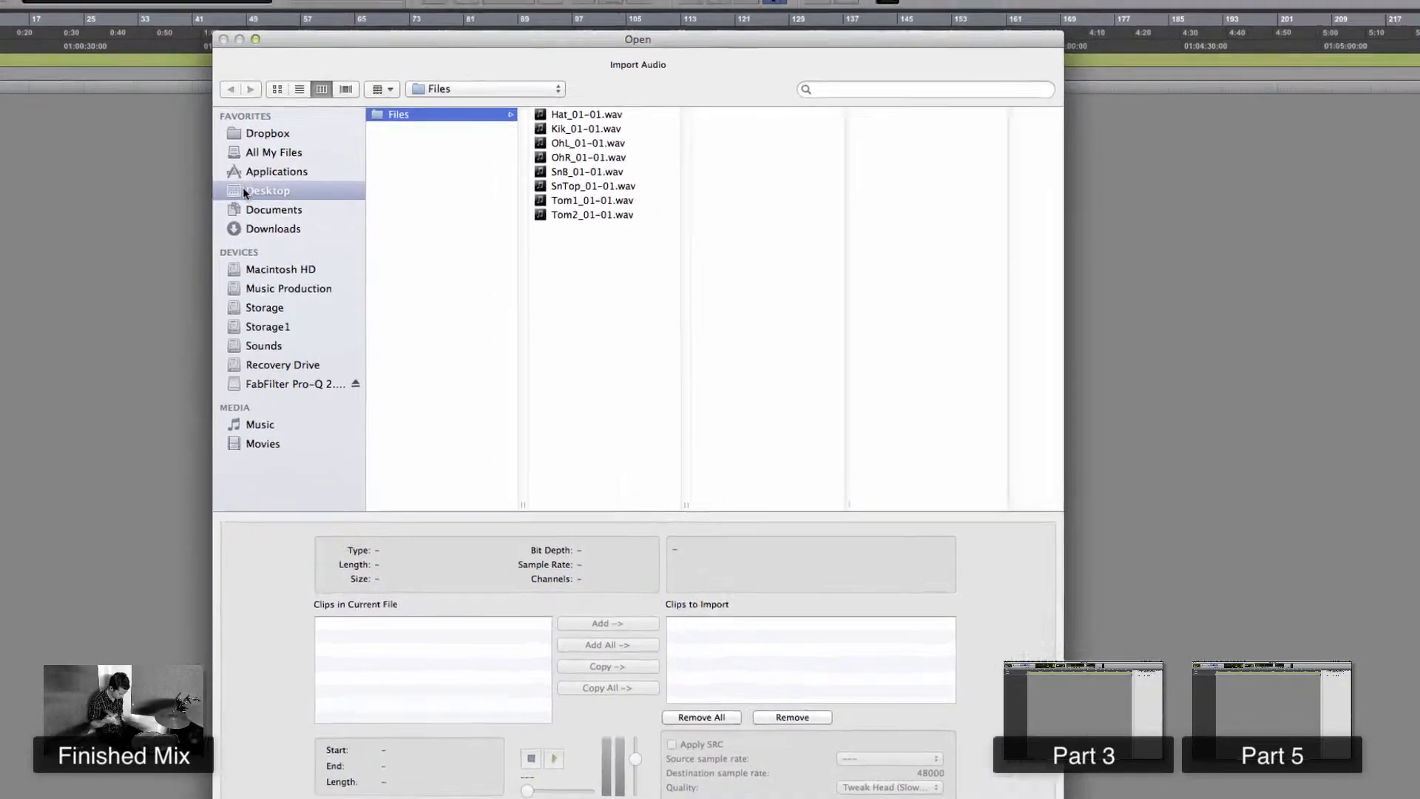
Step: Select all eight drum WAV files, Hat_01-01 through Tom2_01-01, in the Desktop's Files folder and add them to the import list as copies
click(237, 167)
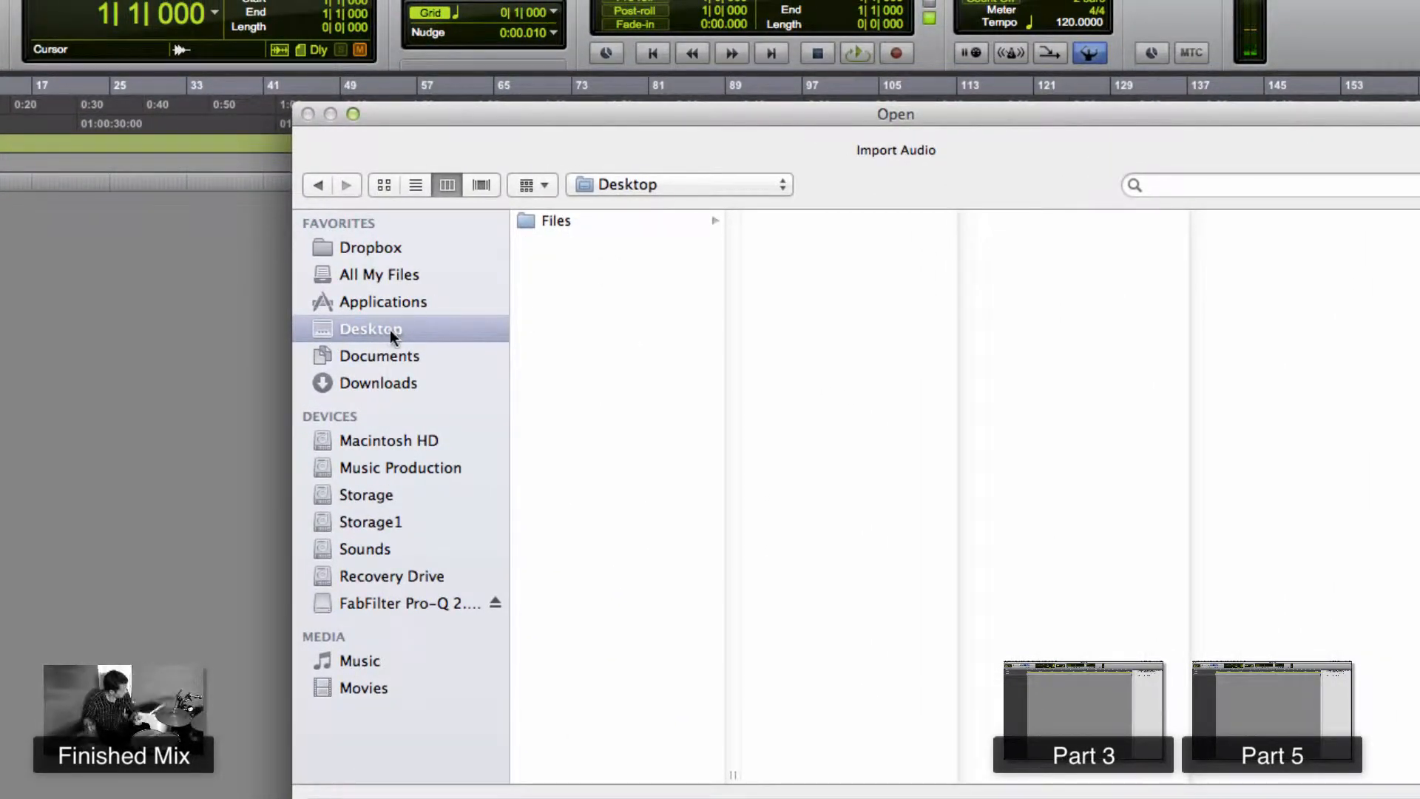
click(534, 222)
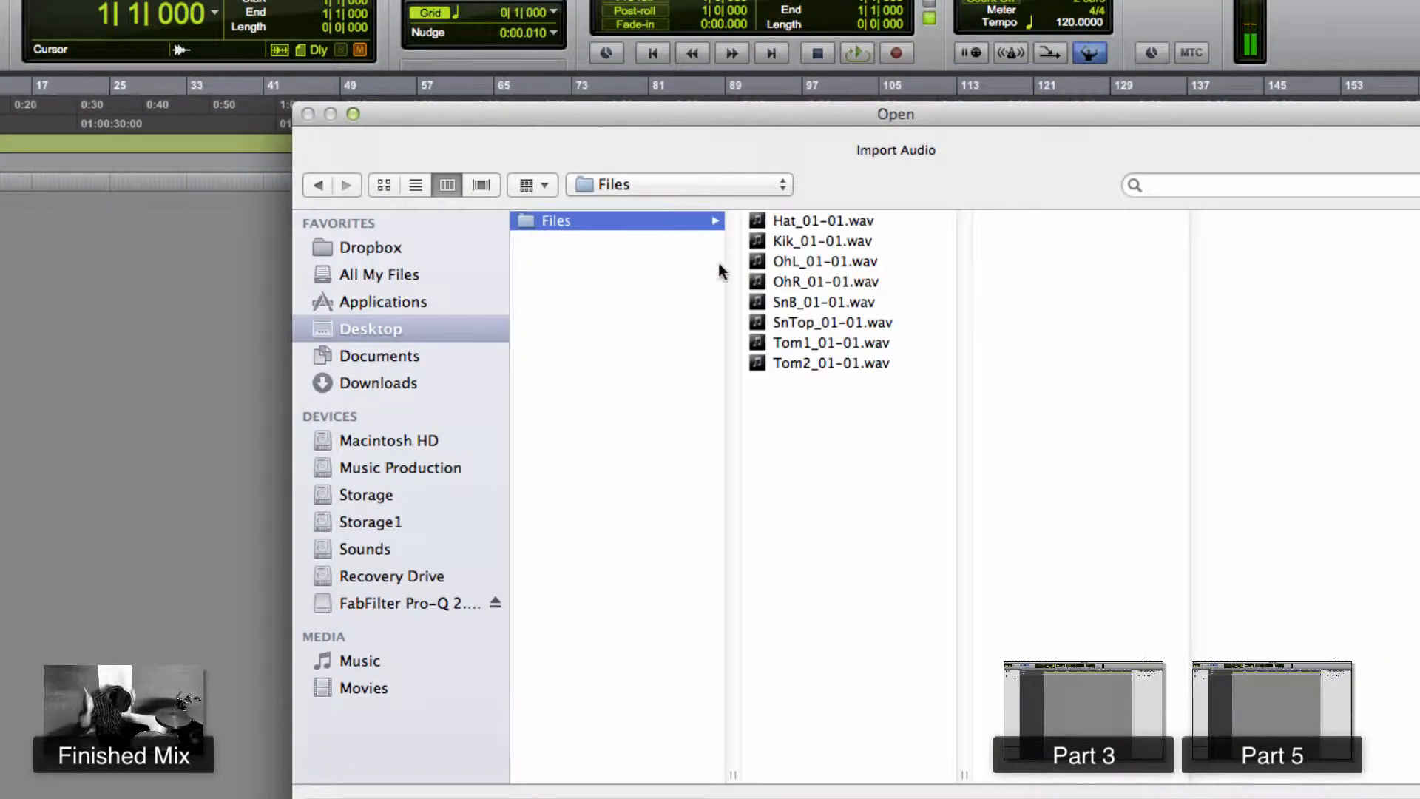
click(813, 213)
shift+click(819, 363)
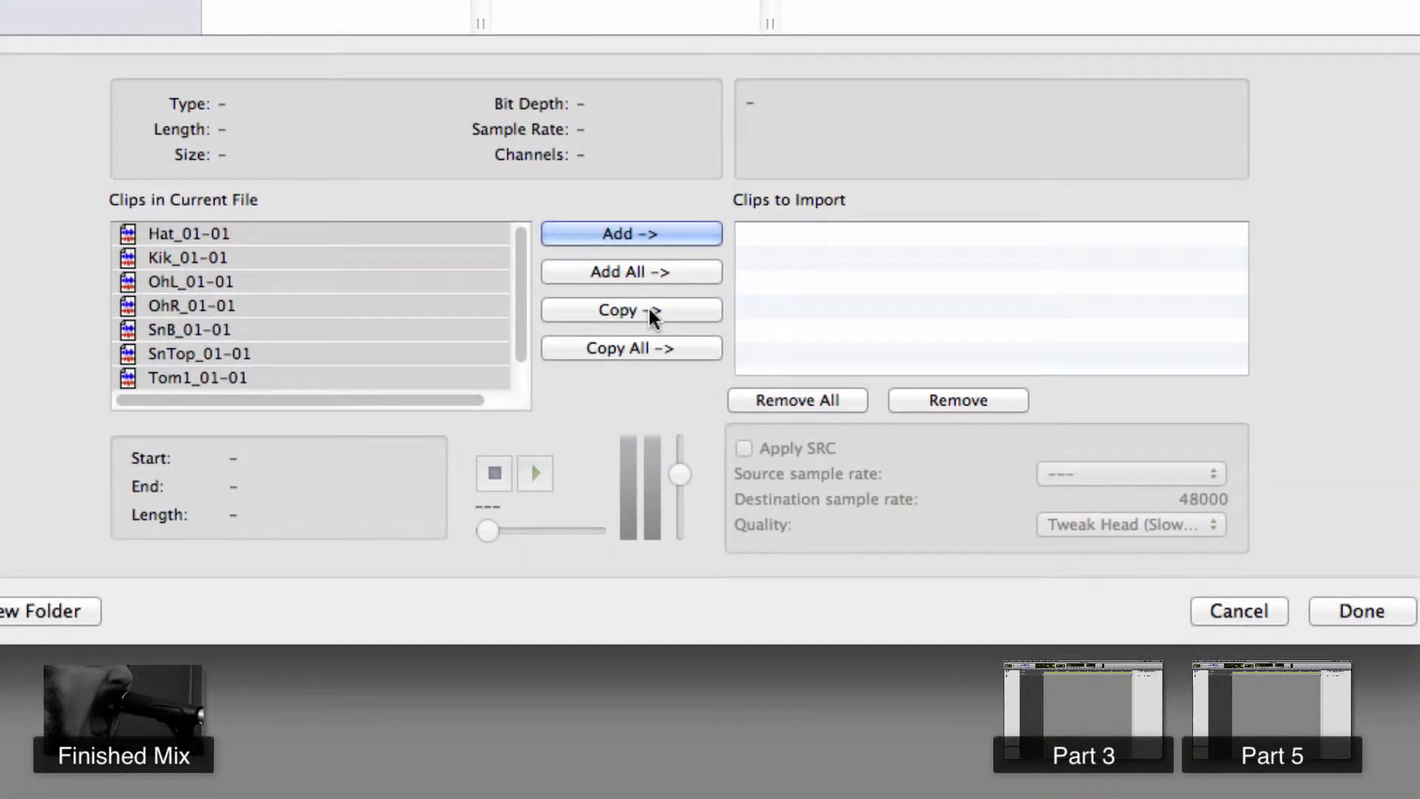
click(651, 314)
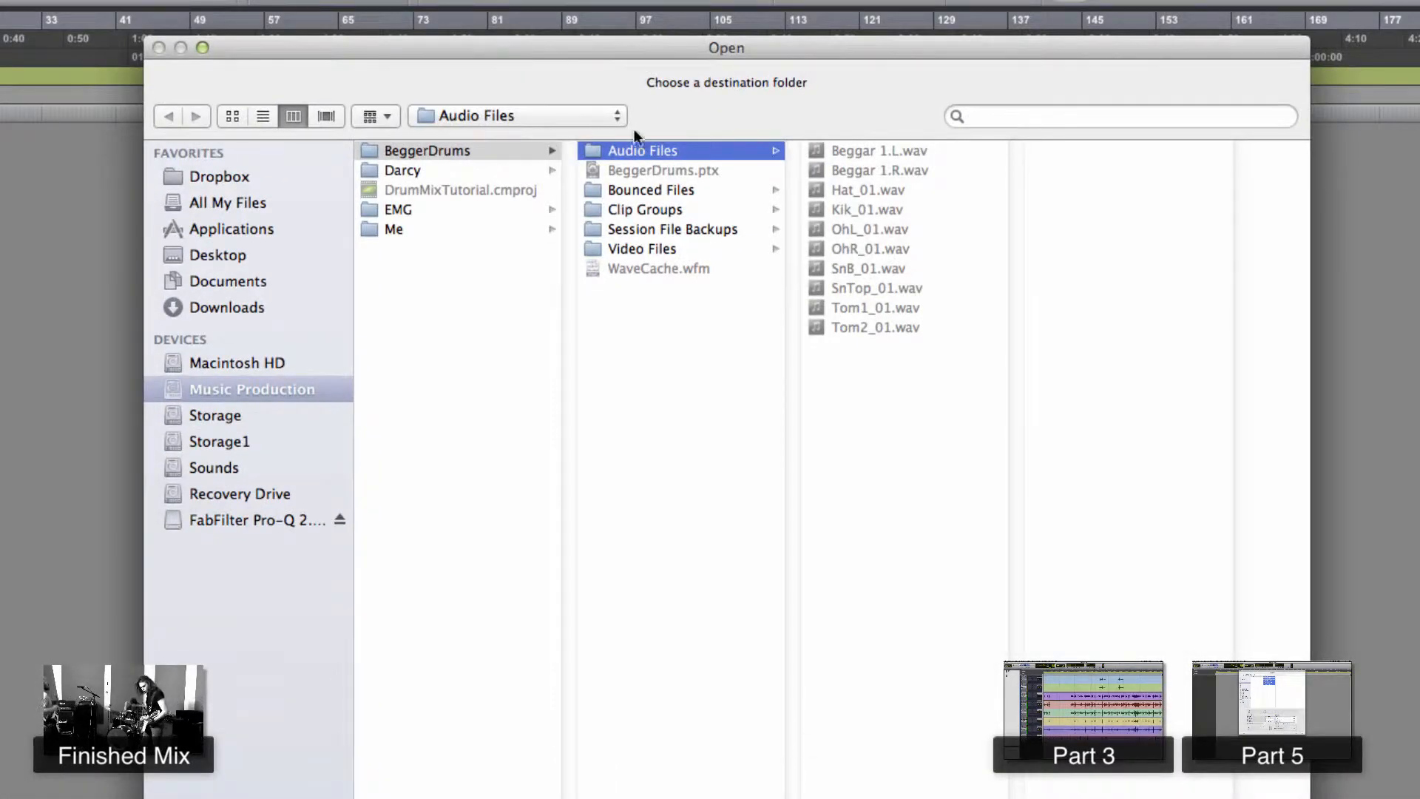
Step: Set the BeggerDrums session's Audio Files folder as the destination for the copied files
drag(653, 59, 631, 182)
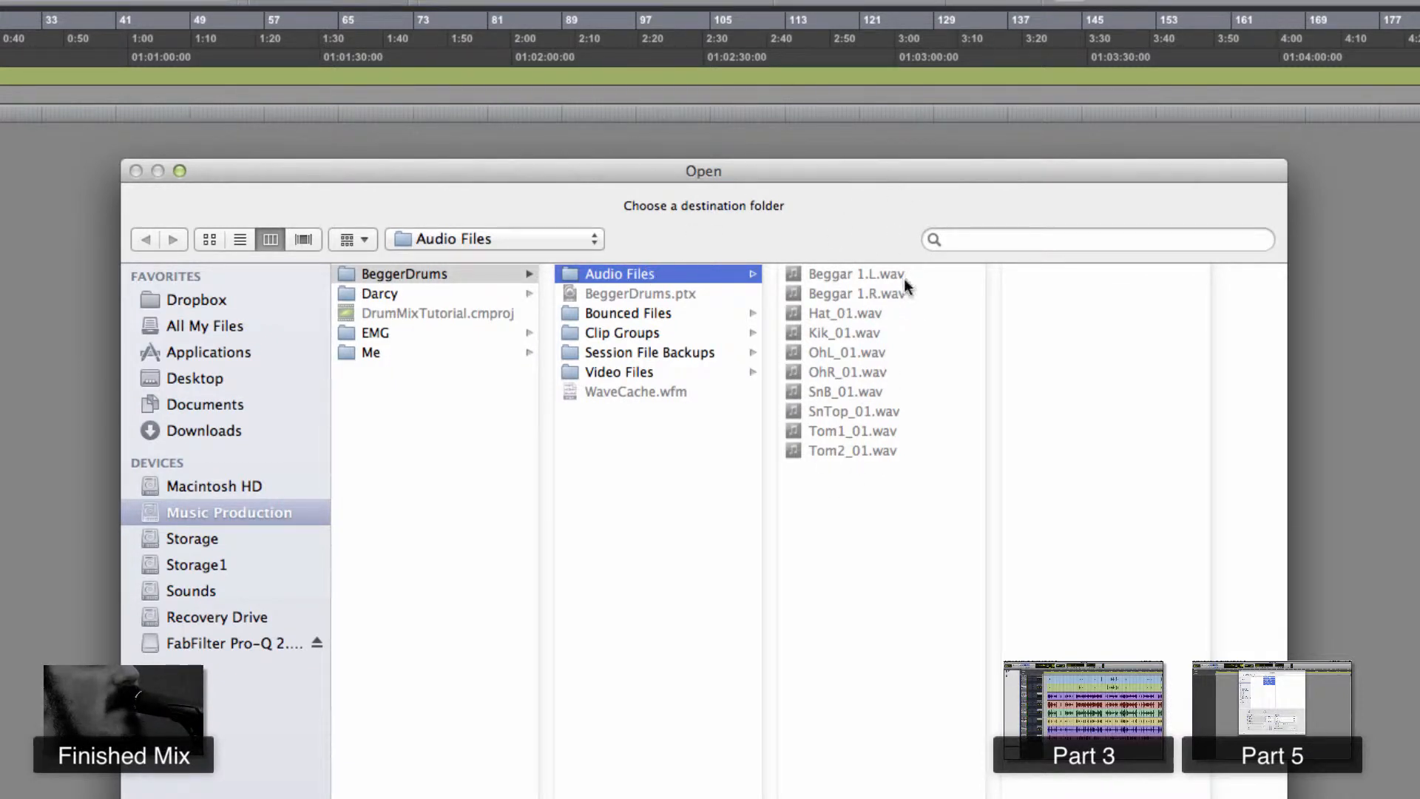
click(403, 276)
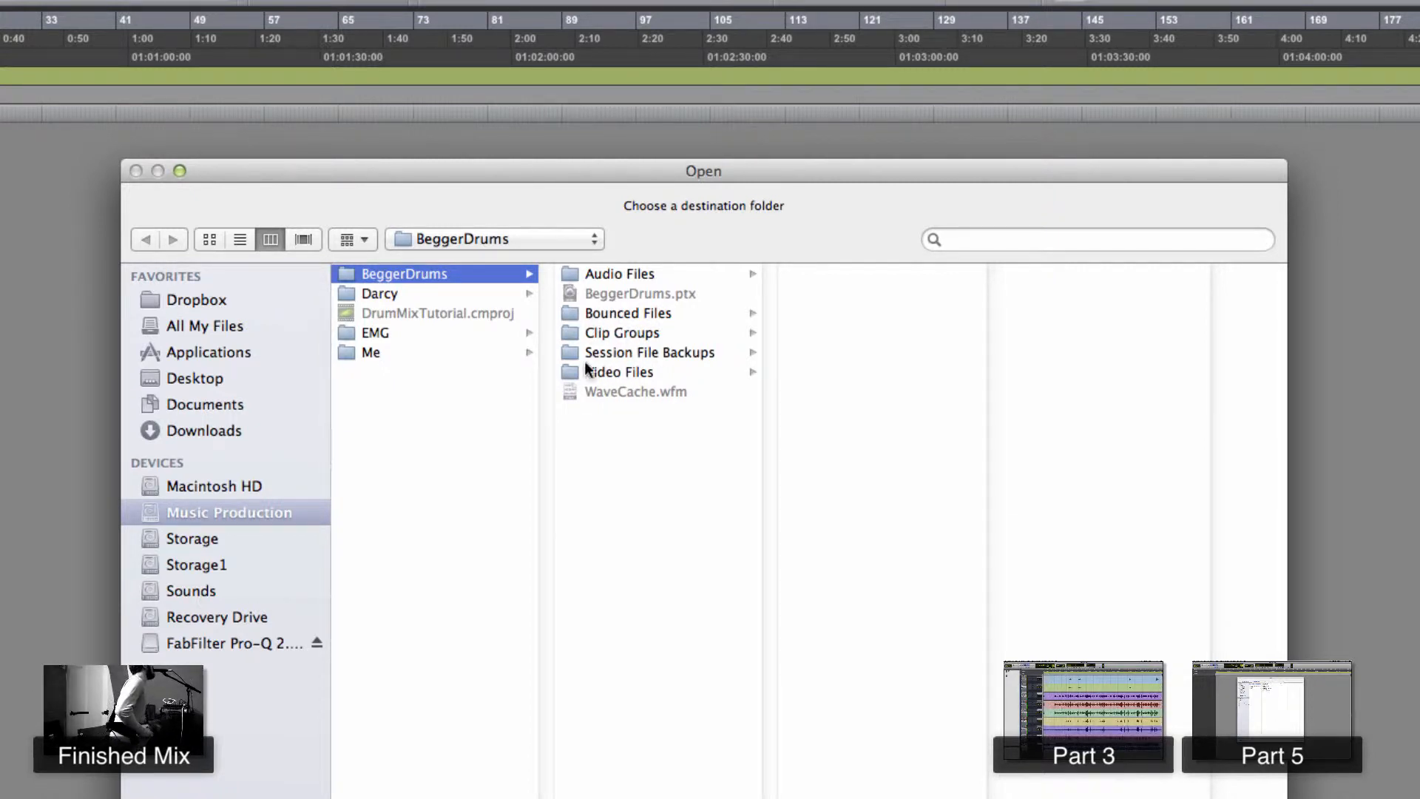
click(624, 273)
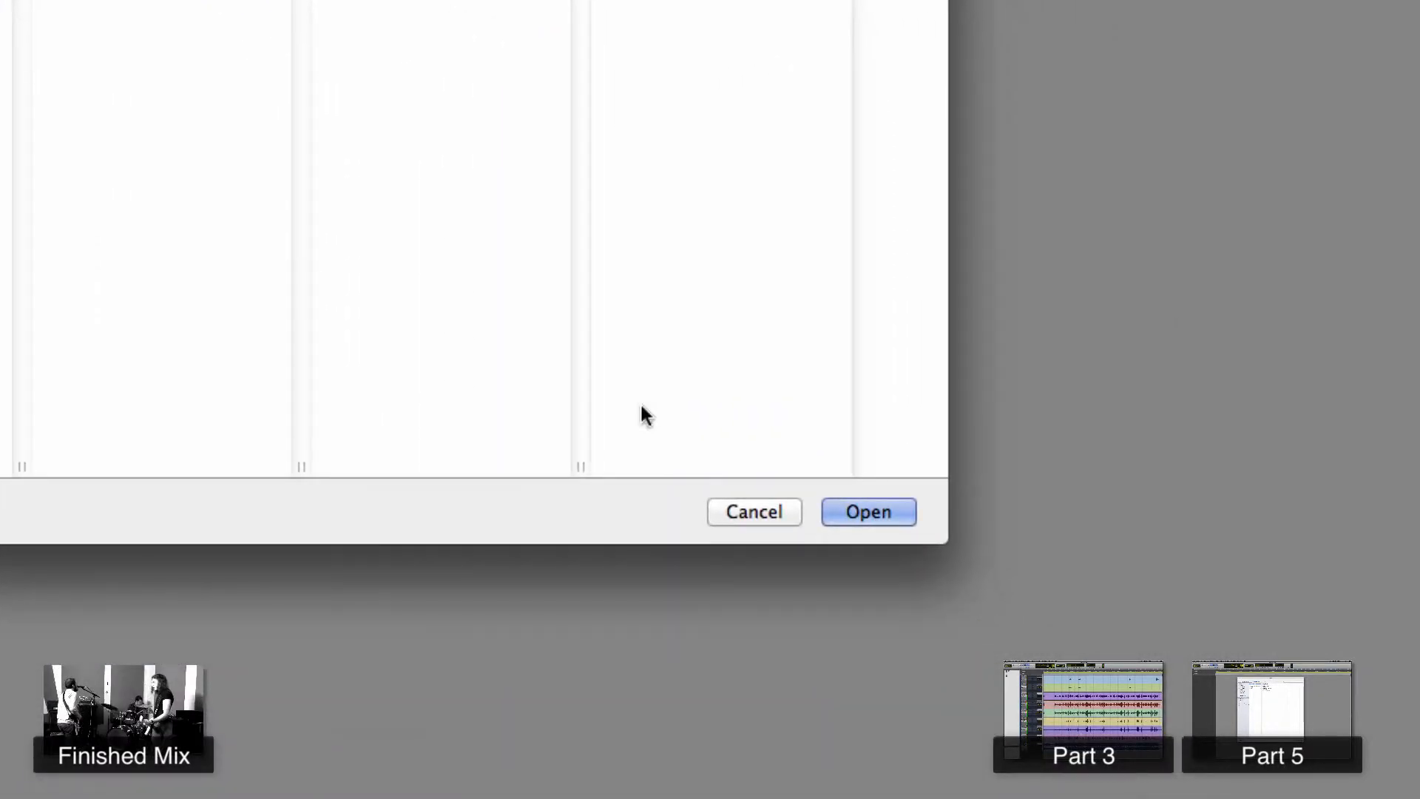
click(902, 523)
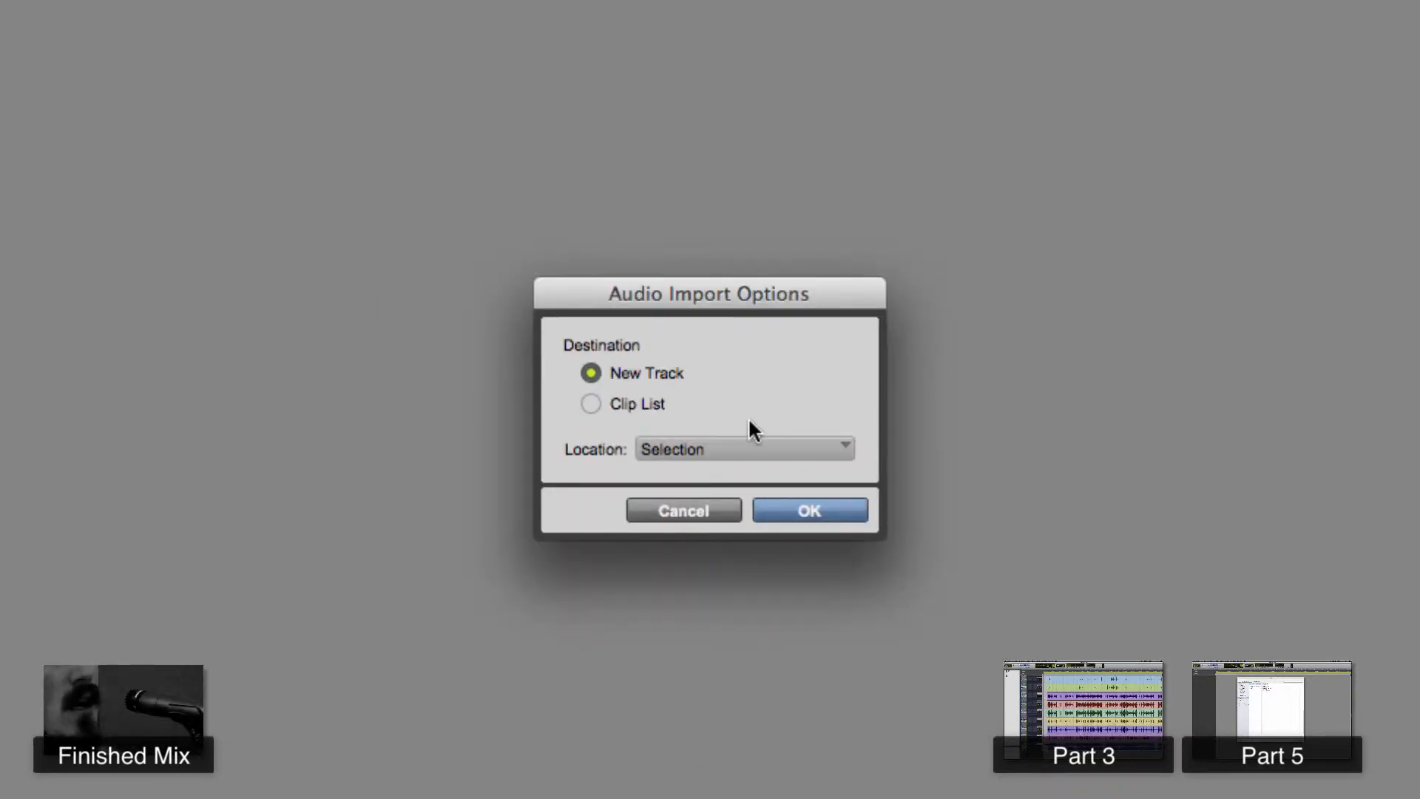
Step: Import the audio to new tracks with the location set to Selection
click(655, 399)
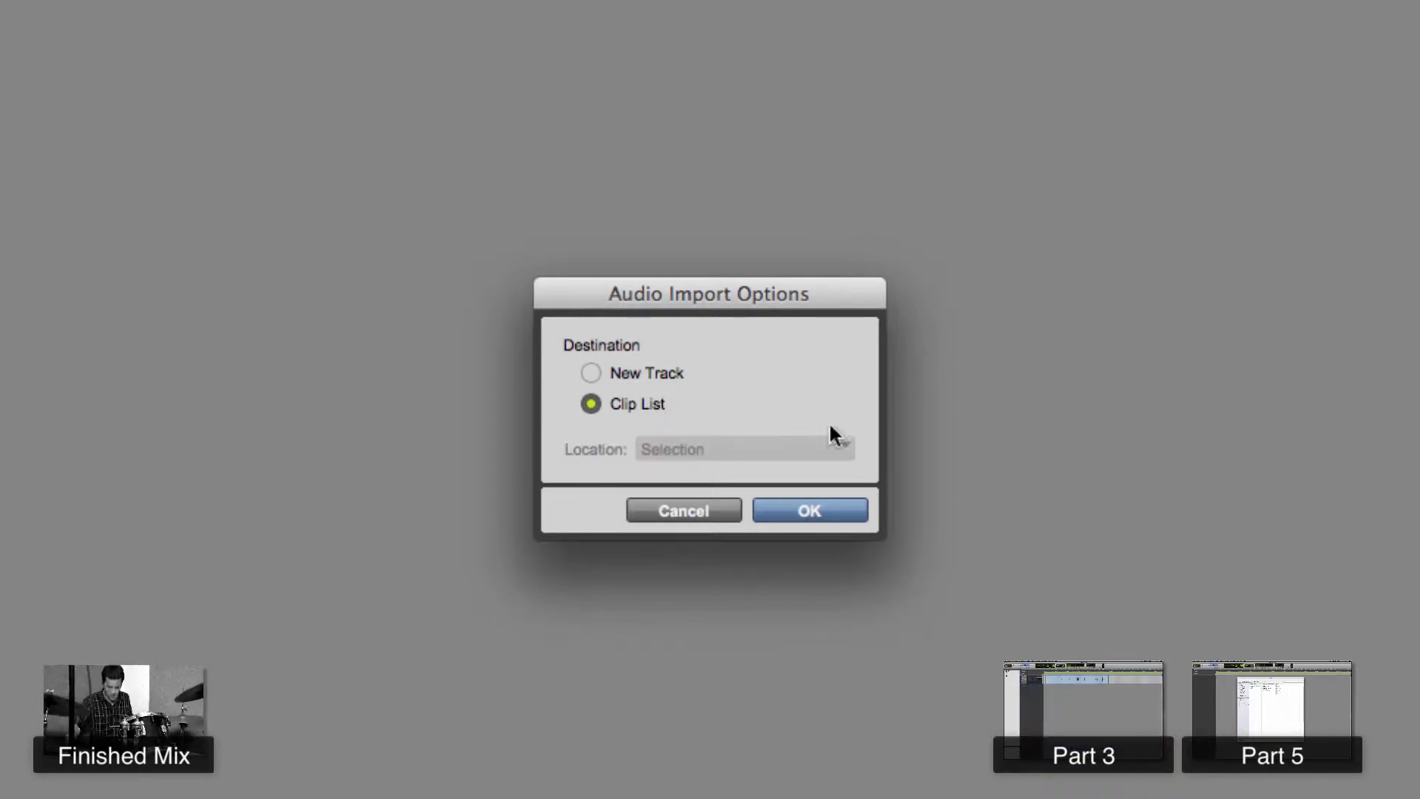
click(593, 372)
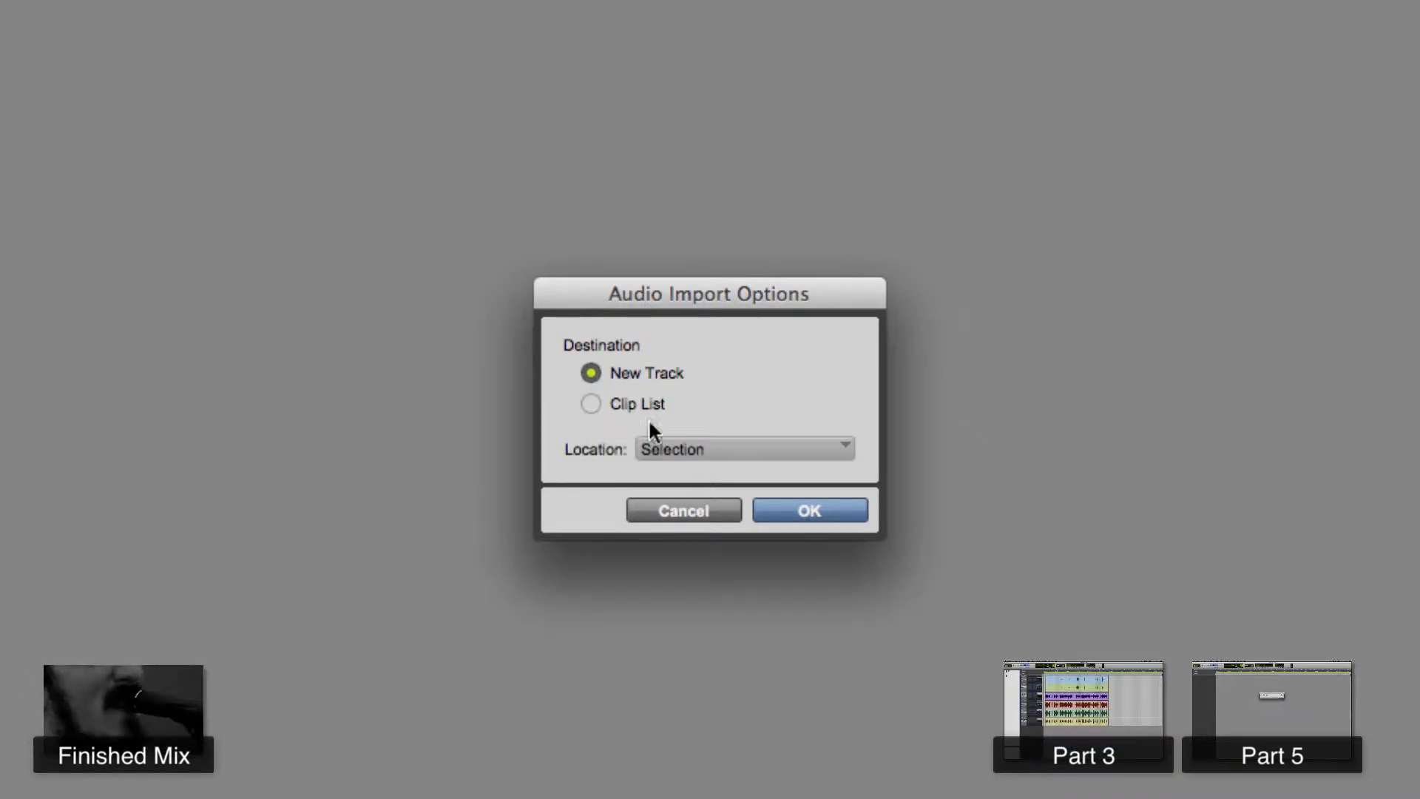
click(692, 448)
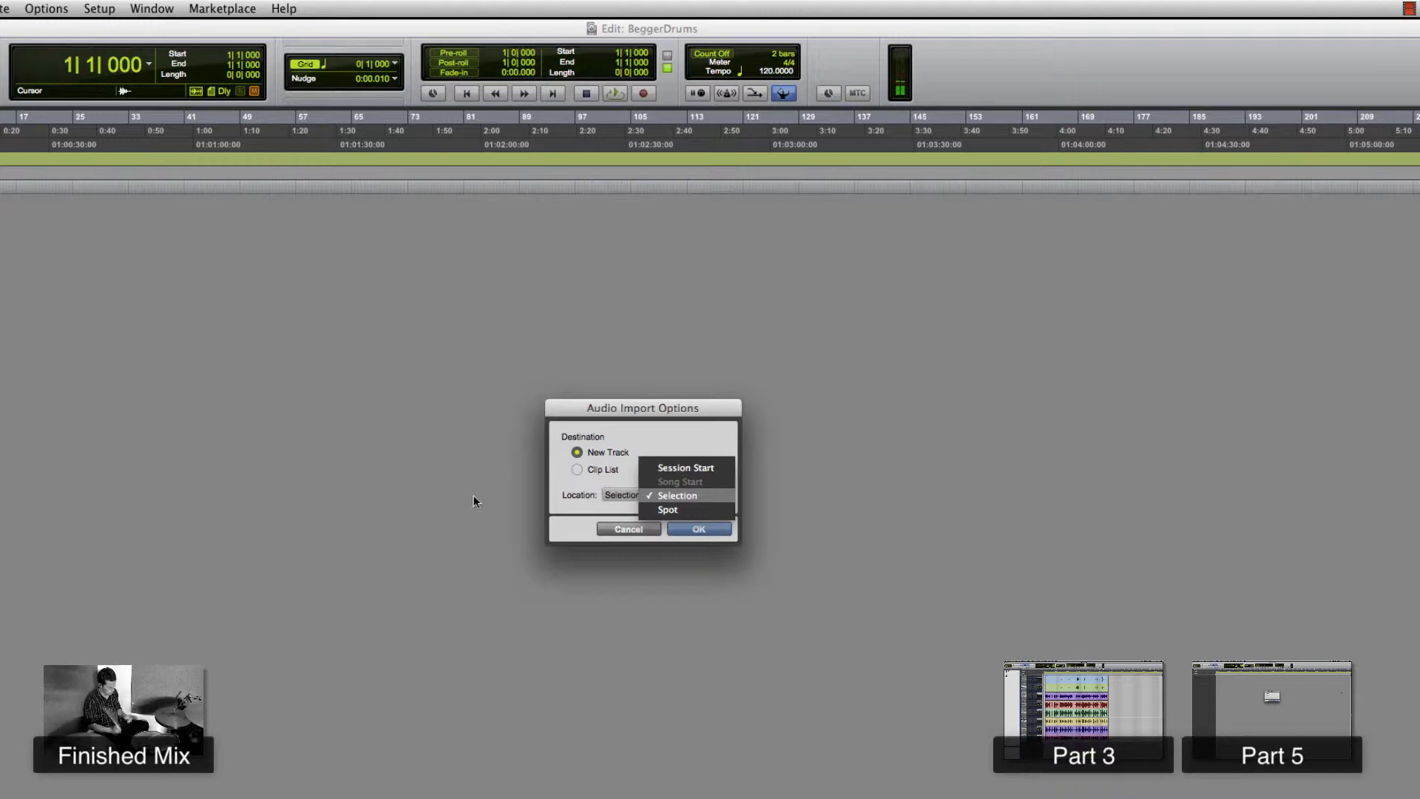
click(680, 496)
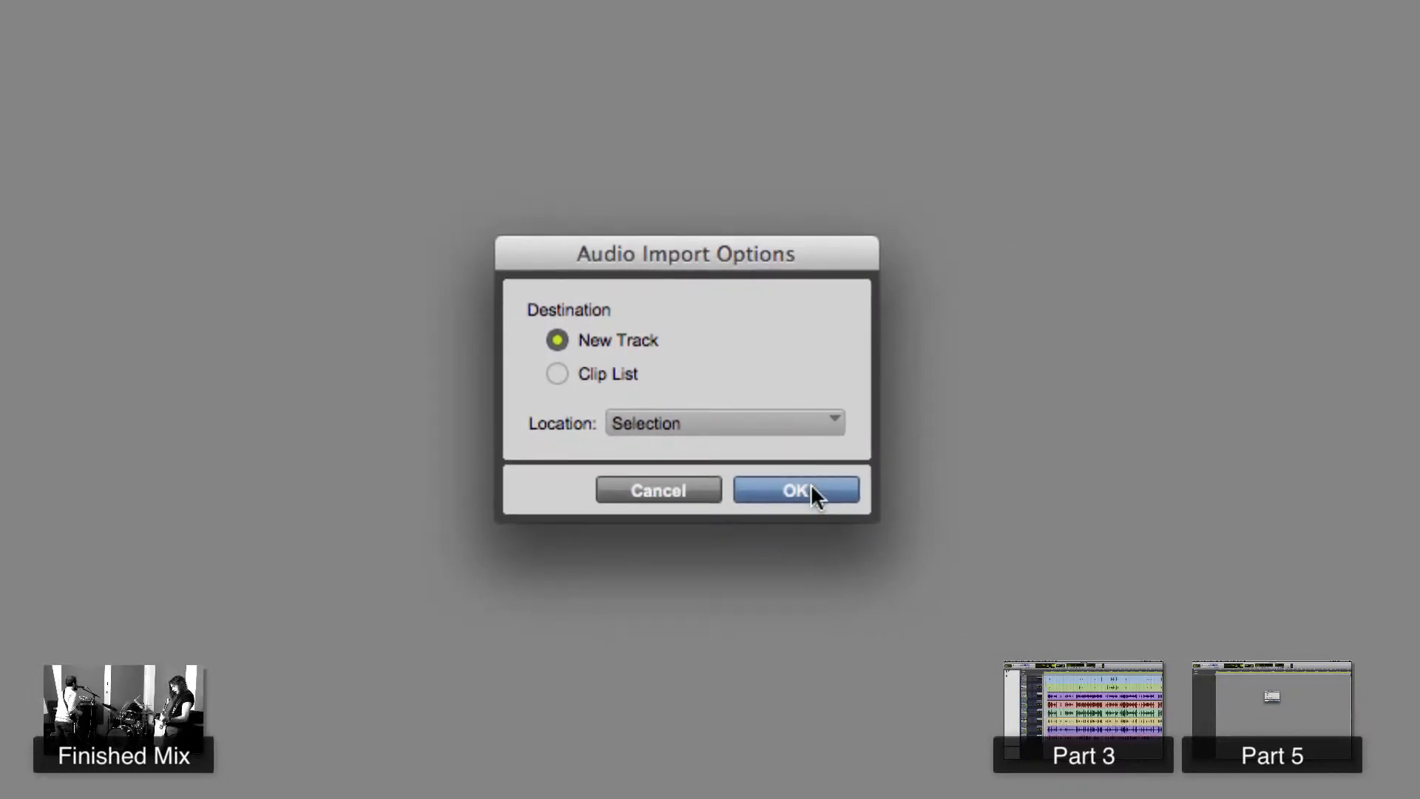
click(814, 490)
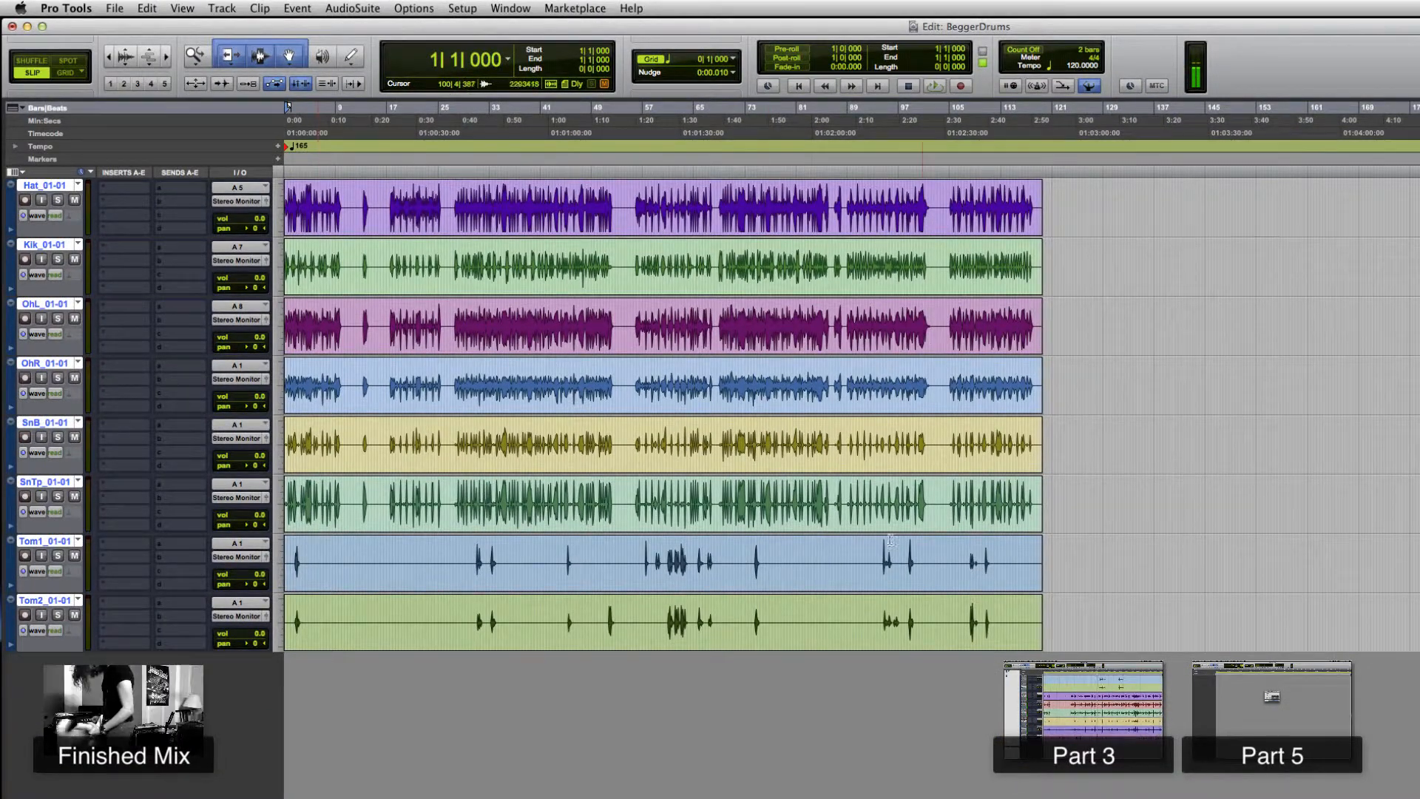
Step: Delete the eight imported drum tracks together with their active clips
click(453, 207)
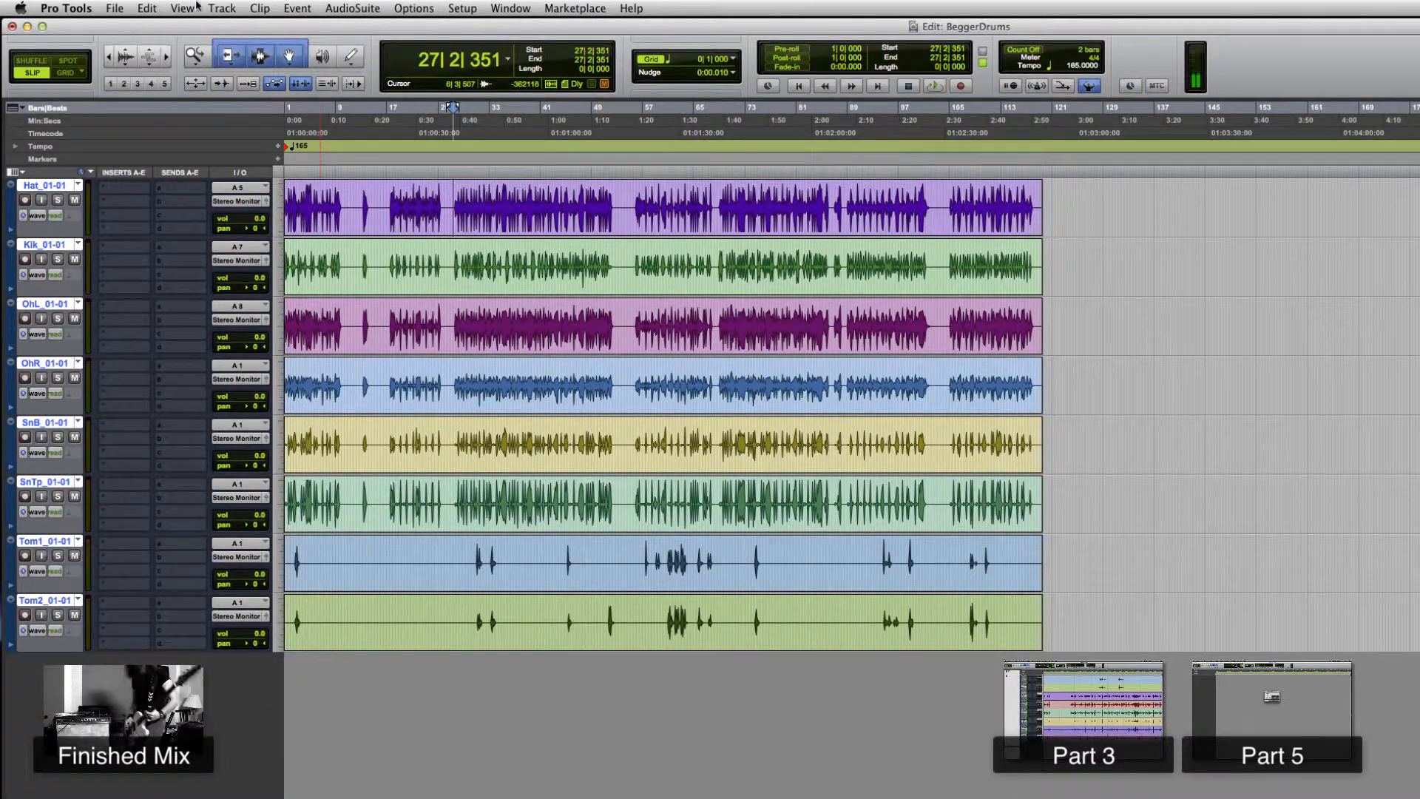
click(221, 8)
click(238, 99)
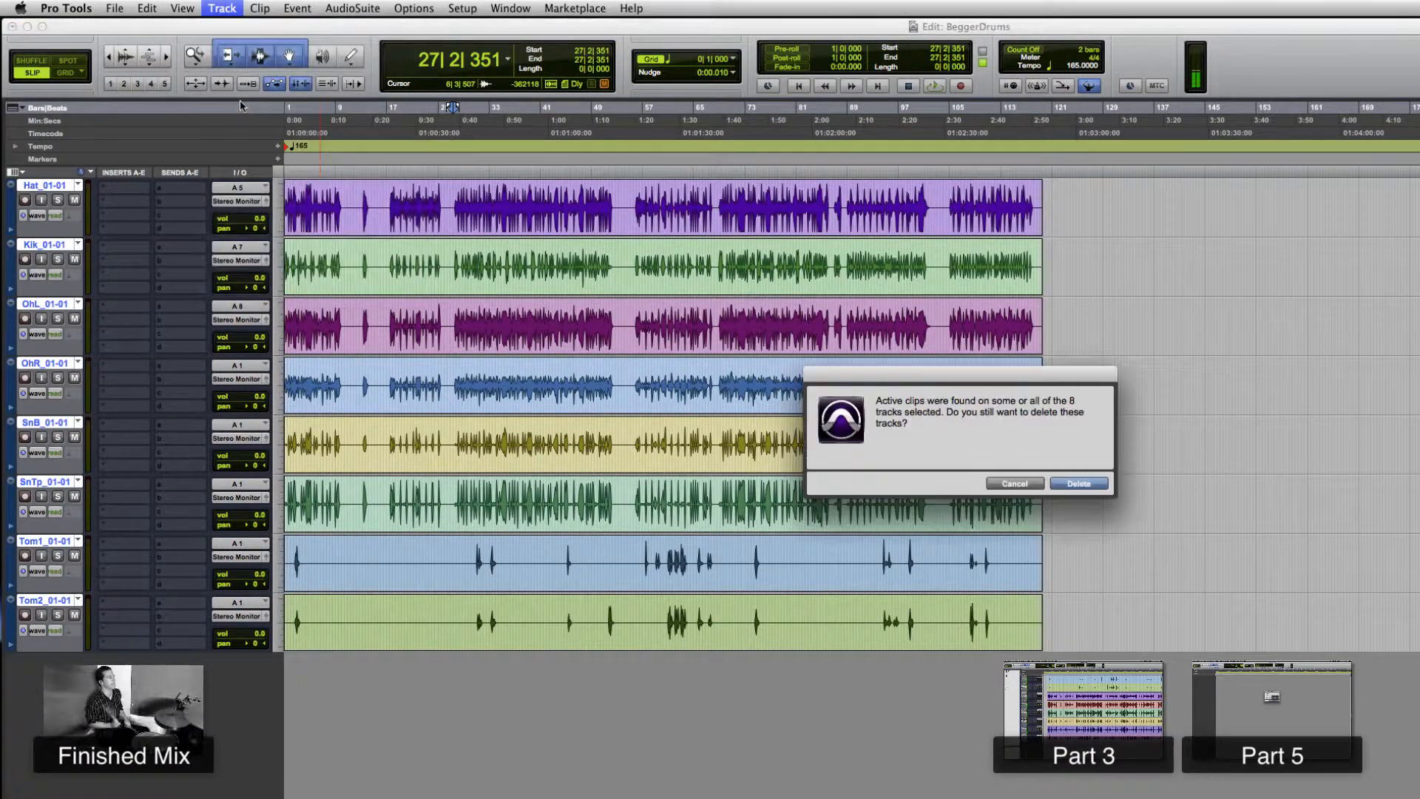
click(1078, 484)
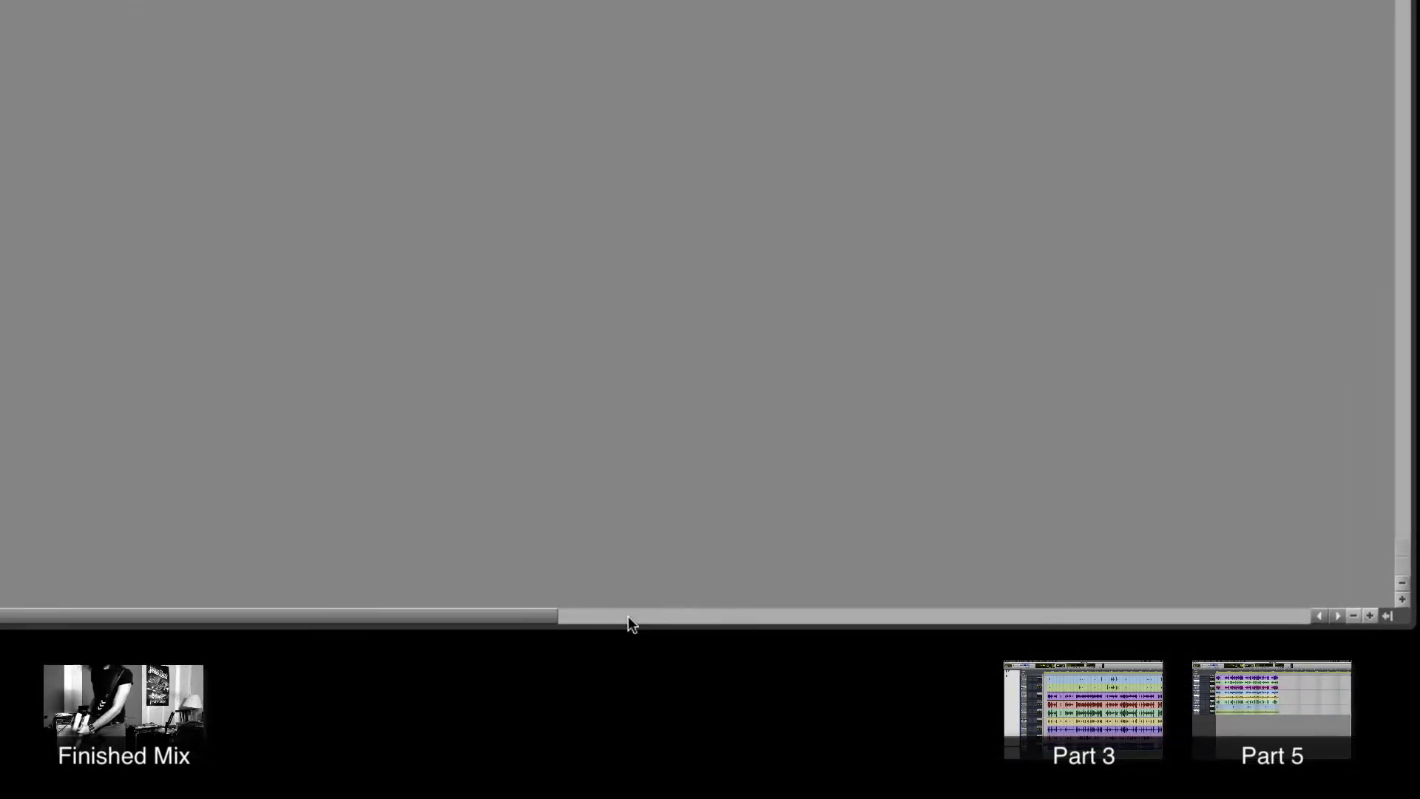
Step: Show the clip list, select the unused clips and permanently delete their source files from disk
click(1388, 615)
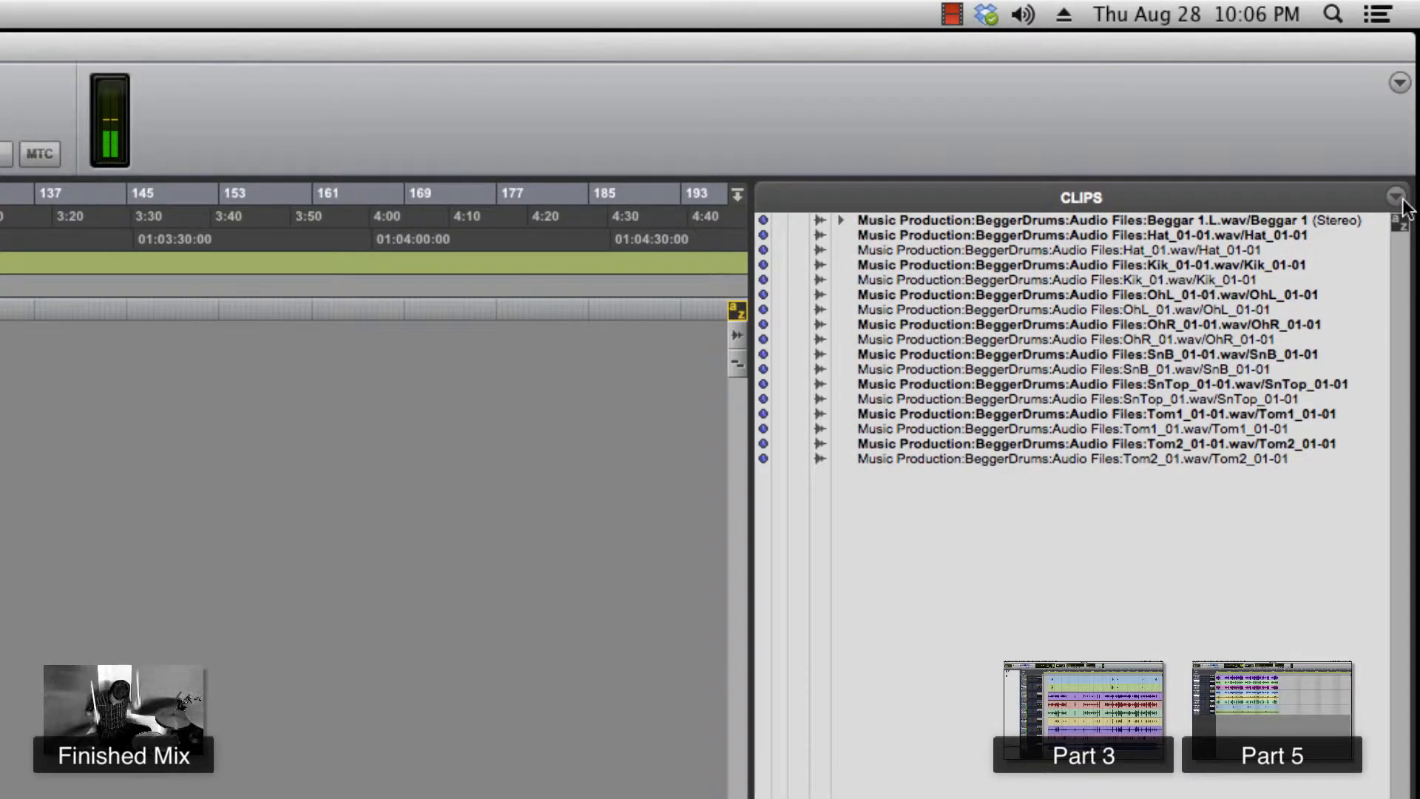
click(1396, 196)
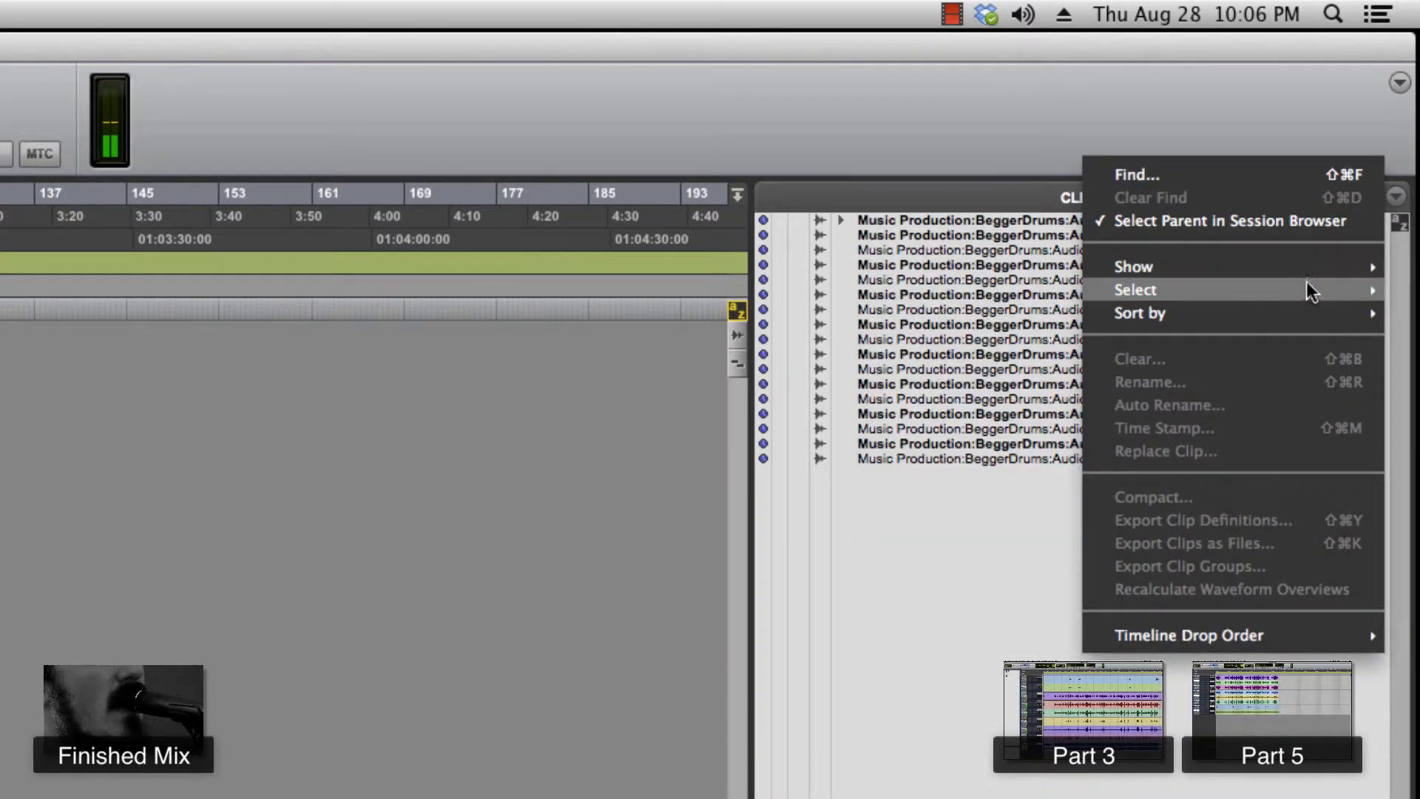
mouse_move(1272, 299)
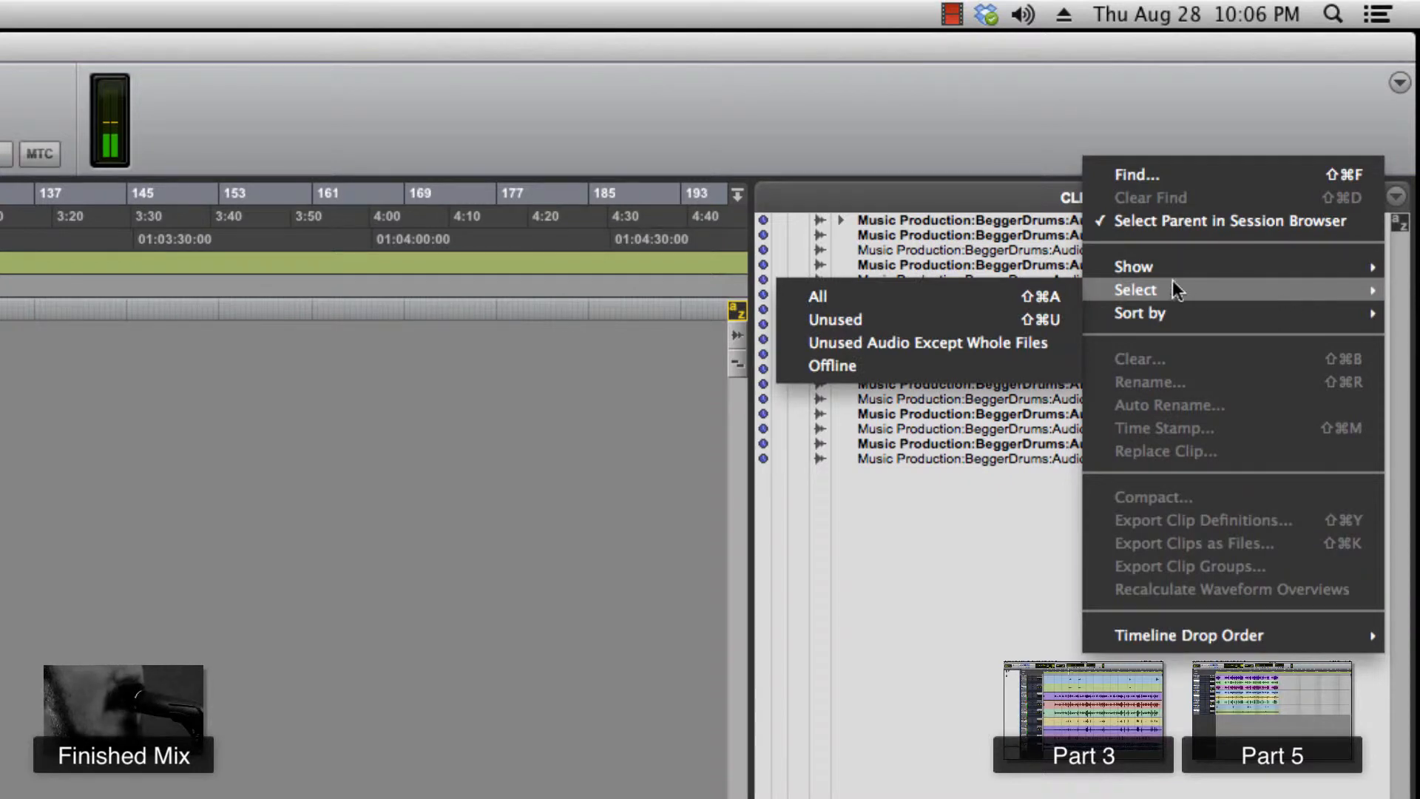
click(1050, 319)
click(1396, 196)
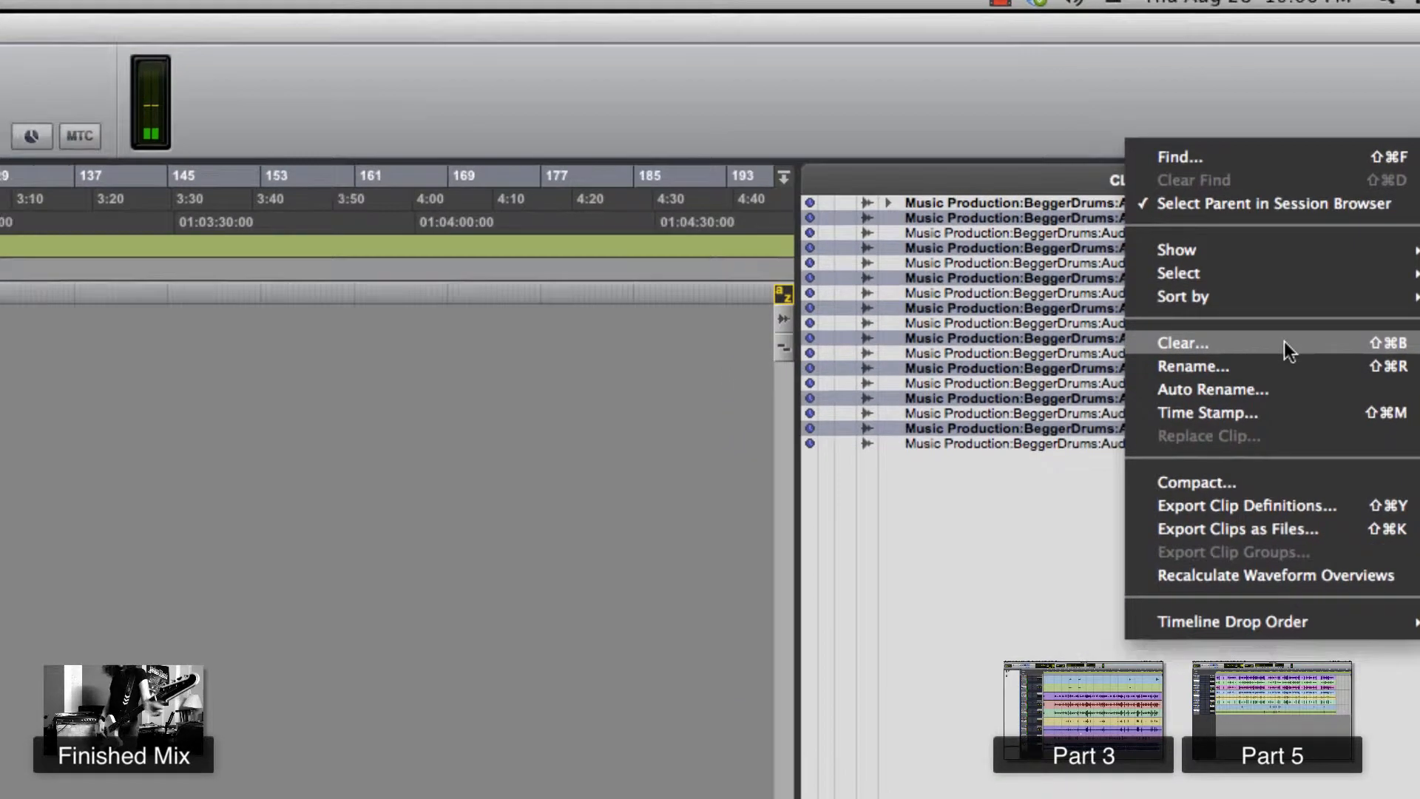
click(1284, 341)
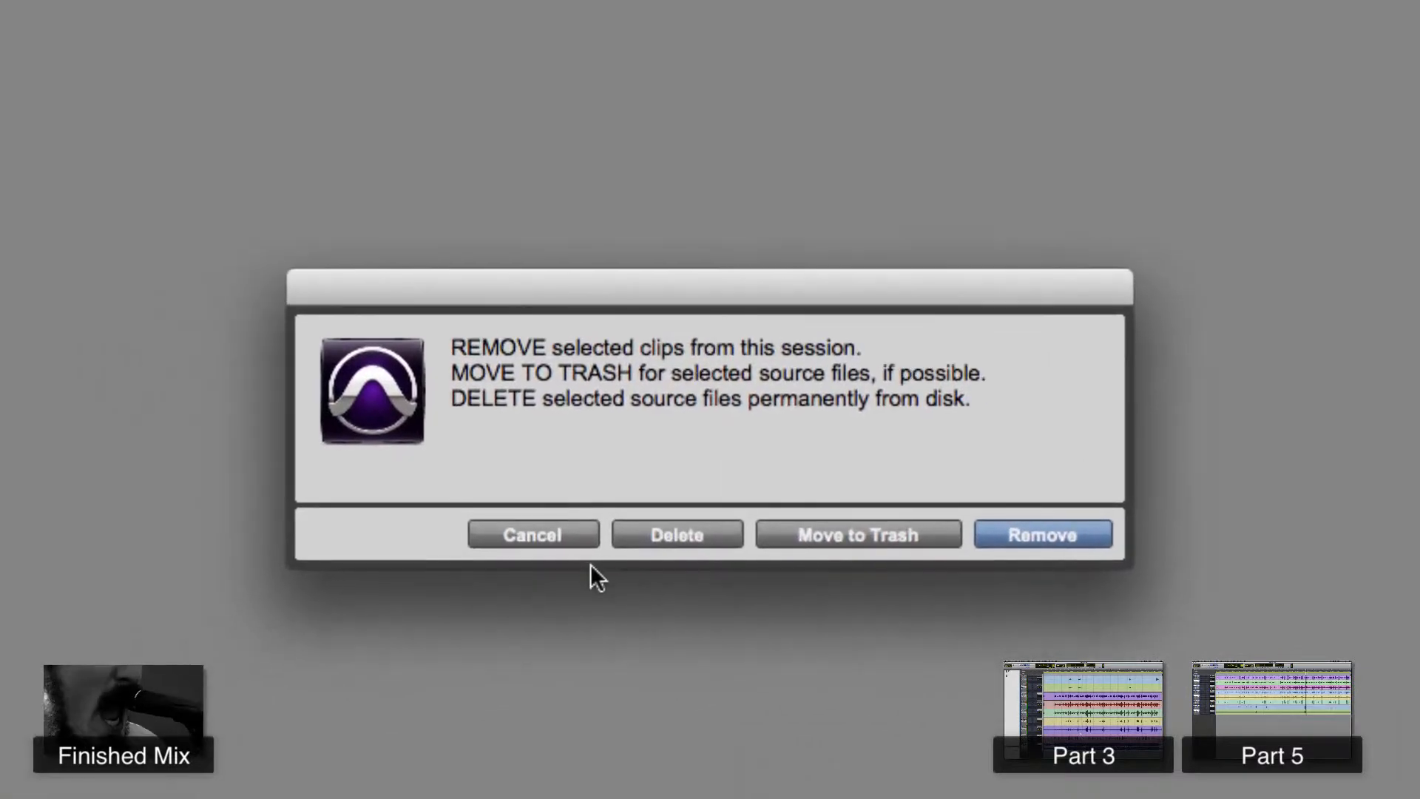
click(661, 538)
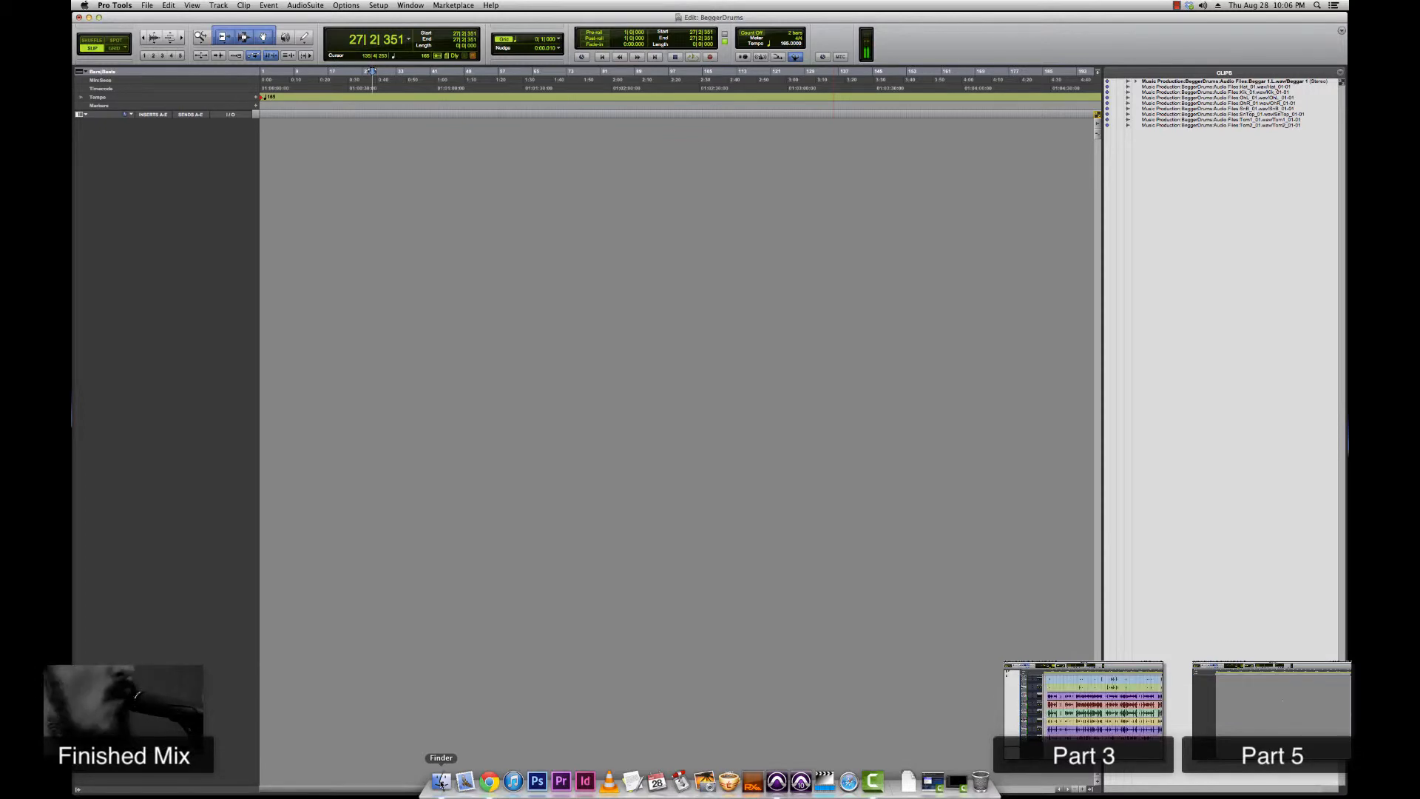
Step: Show the track list and unhide the Tom2, Tom1, OhR, OhL, Hat, SnB, SnTop and Kik tracks
click(78, 791)
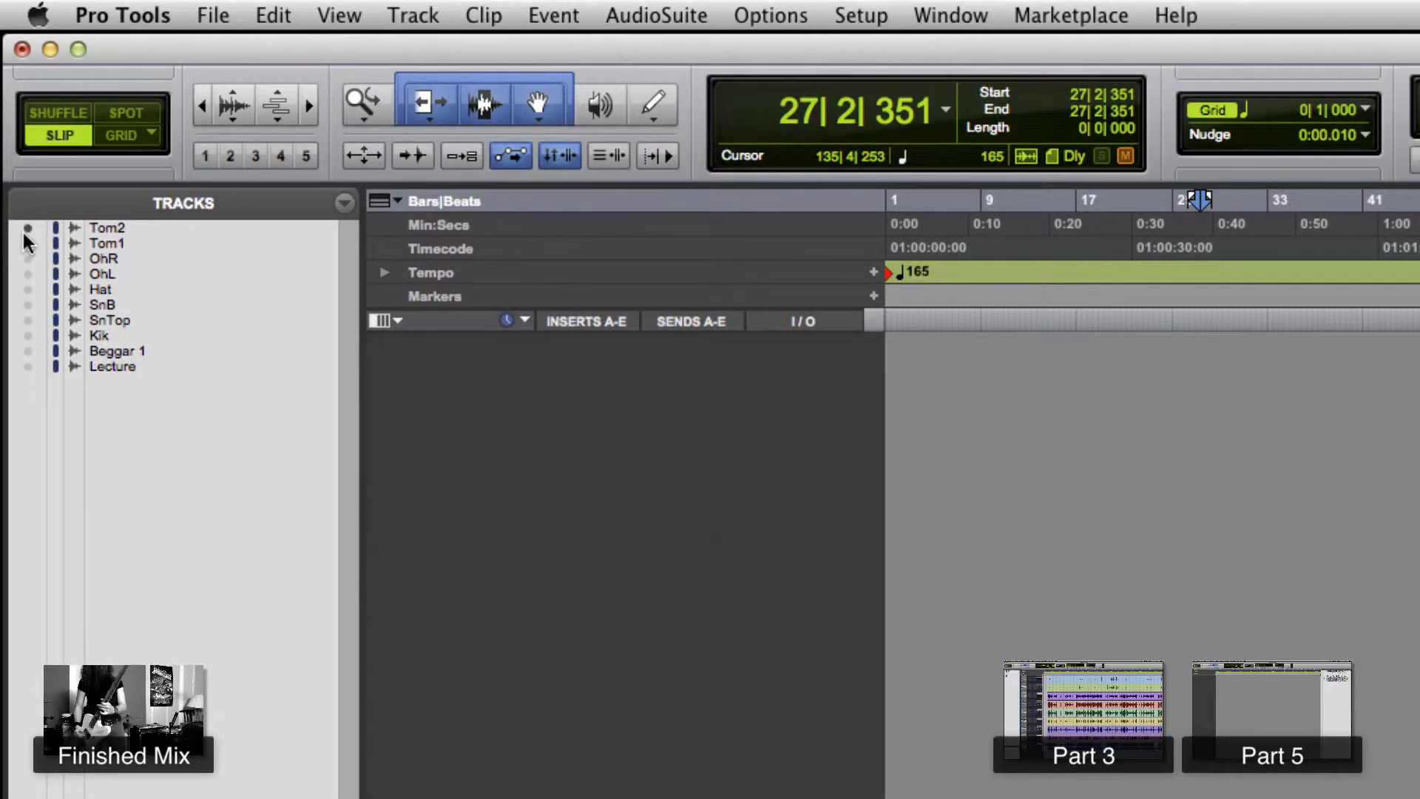
click(27, 227)
click(27, 243)
click(28, 258)
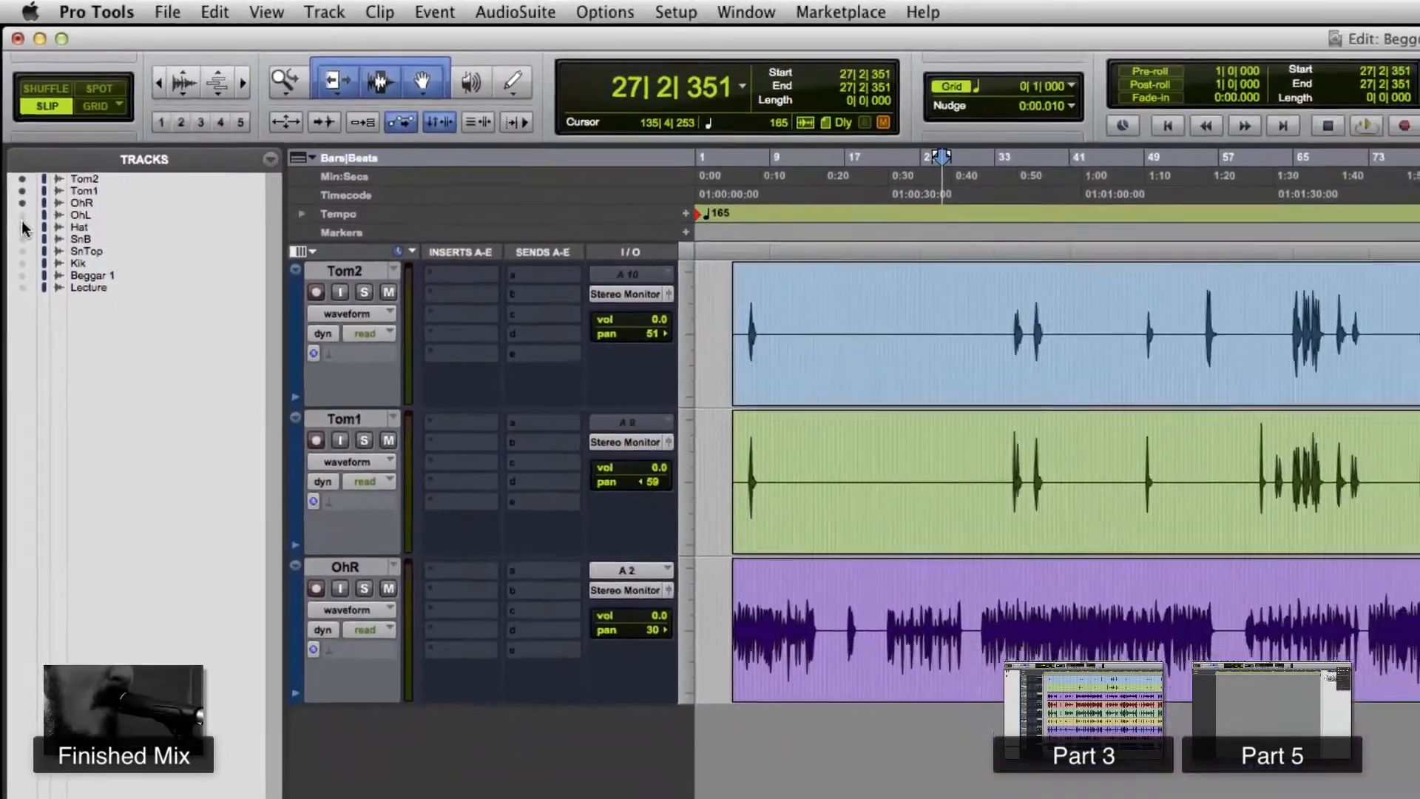
click(25, 247)
click(25, 261)
click(11, 126)
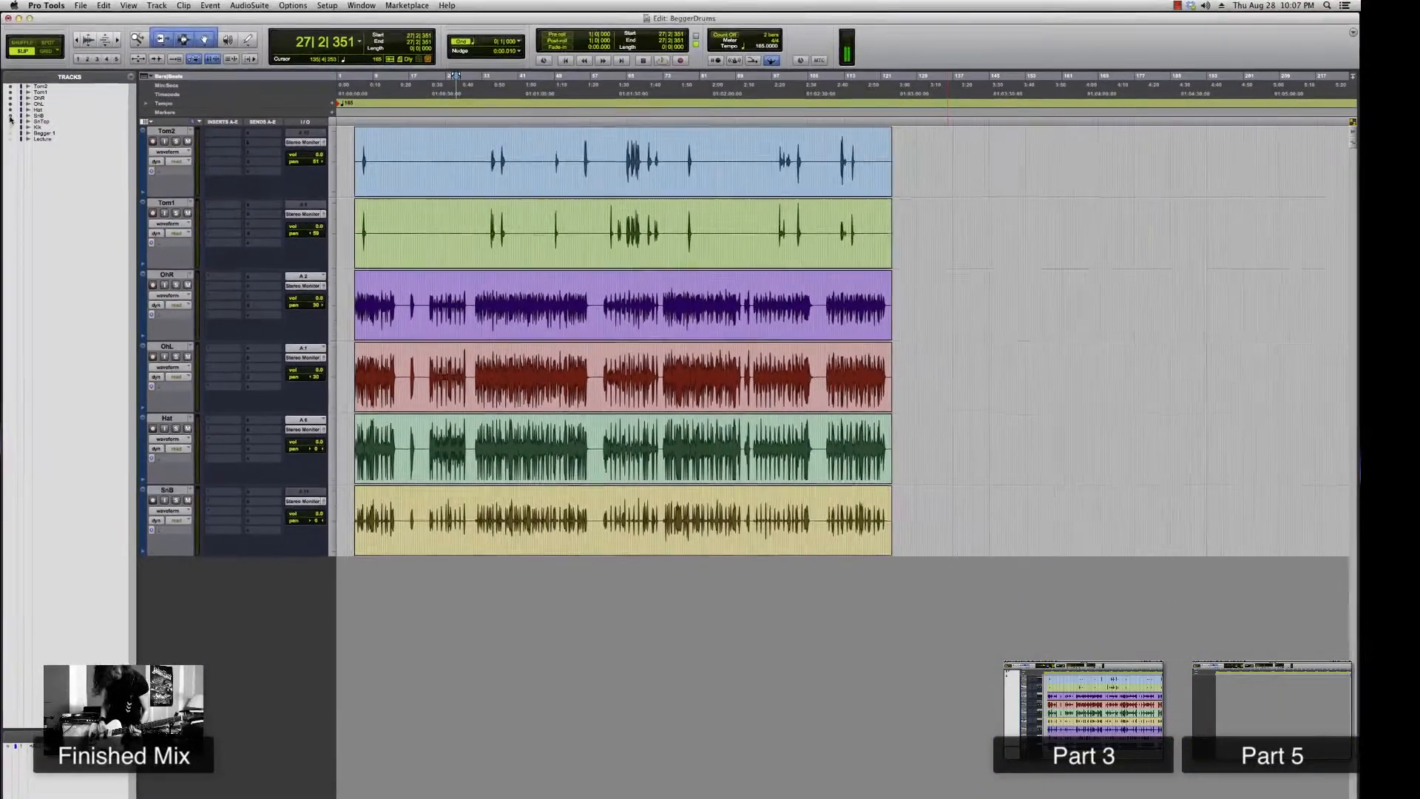
click(11, 132)
click(11, 139)
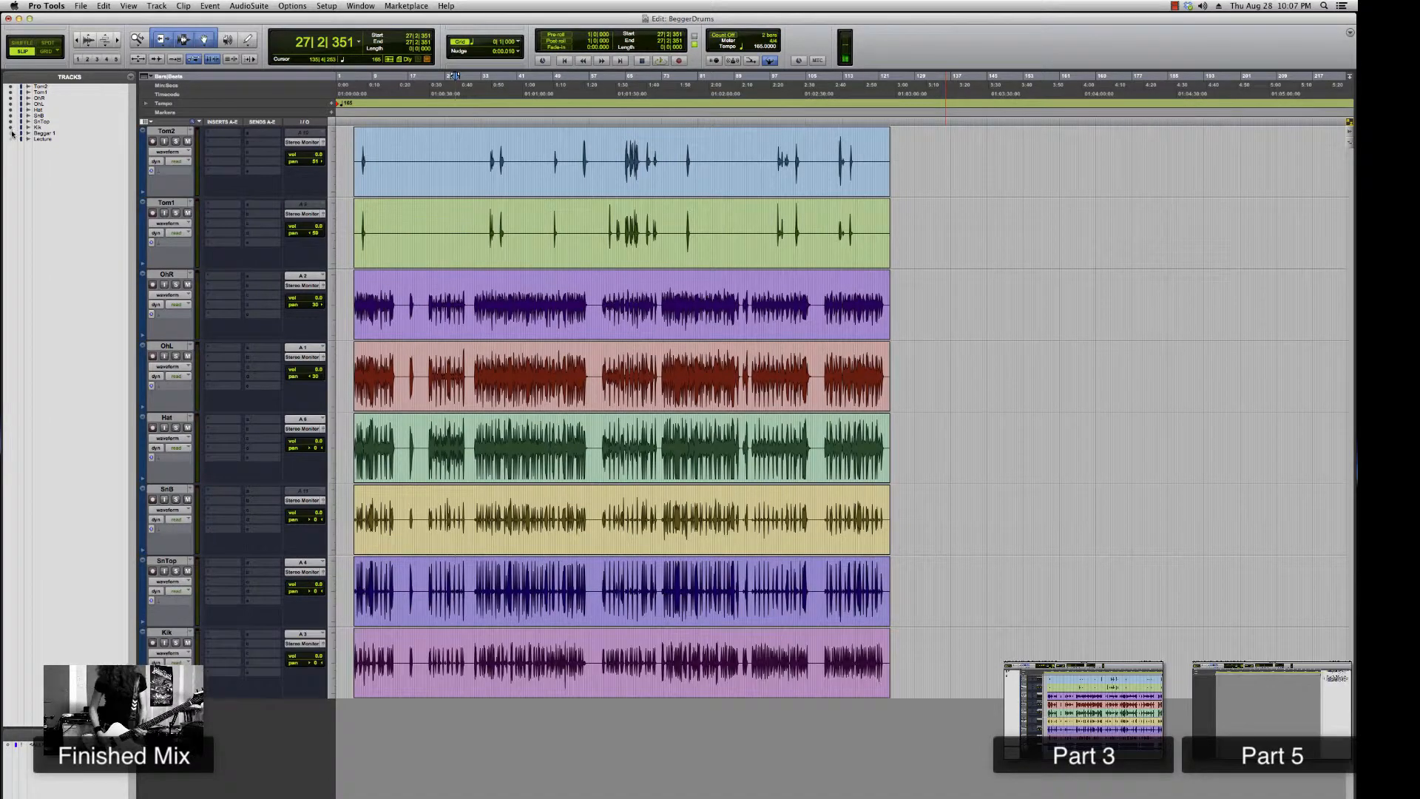
Step: Unhide the Beggar 1 track and leave the Lecture track hidden
click(11, 133)
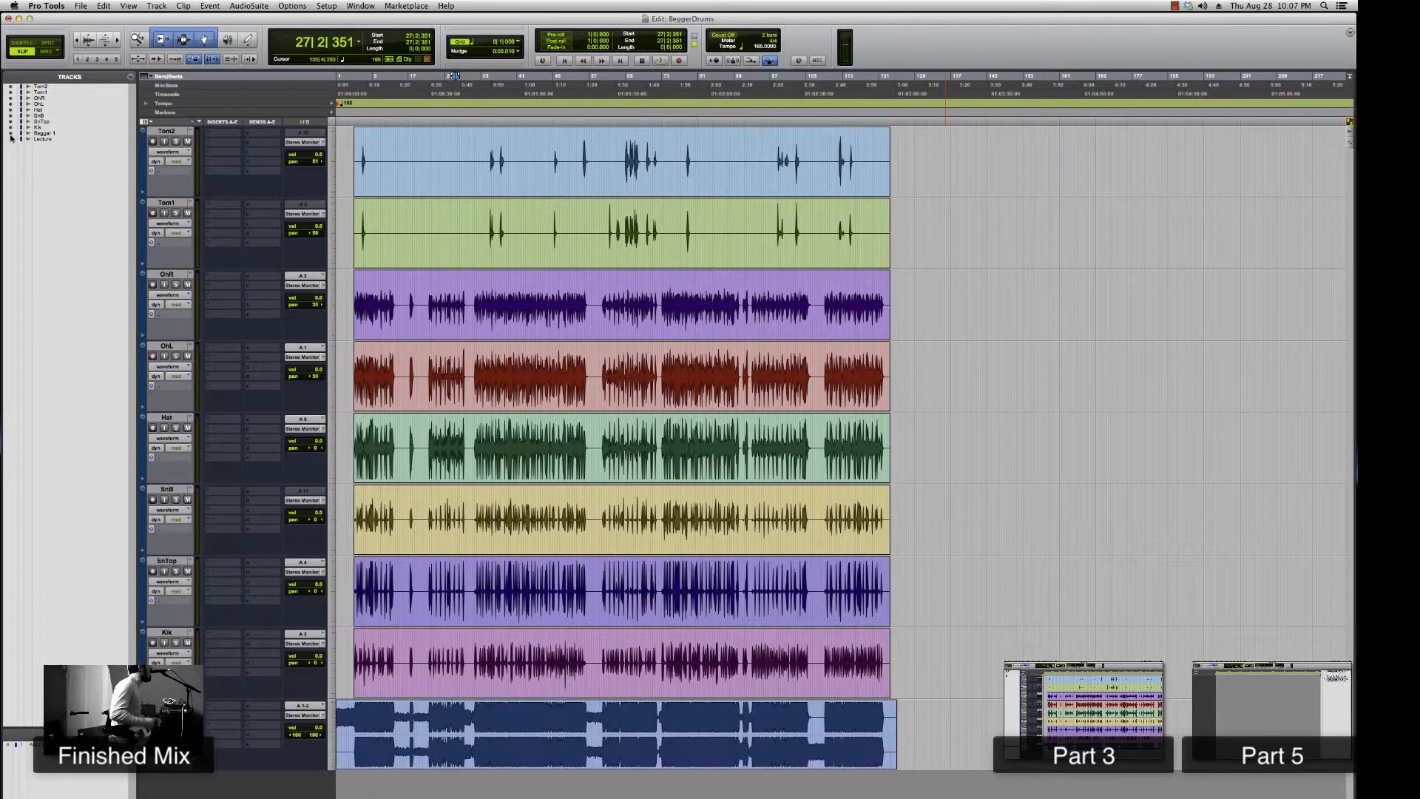
click(12, 139)
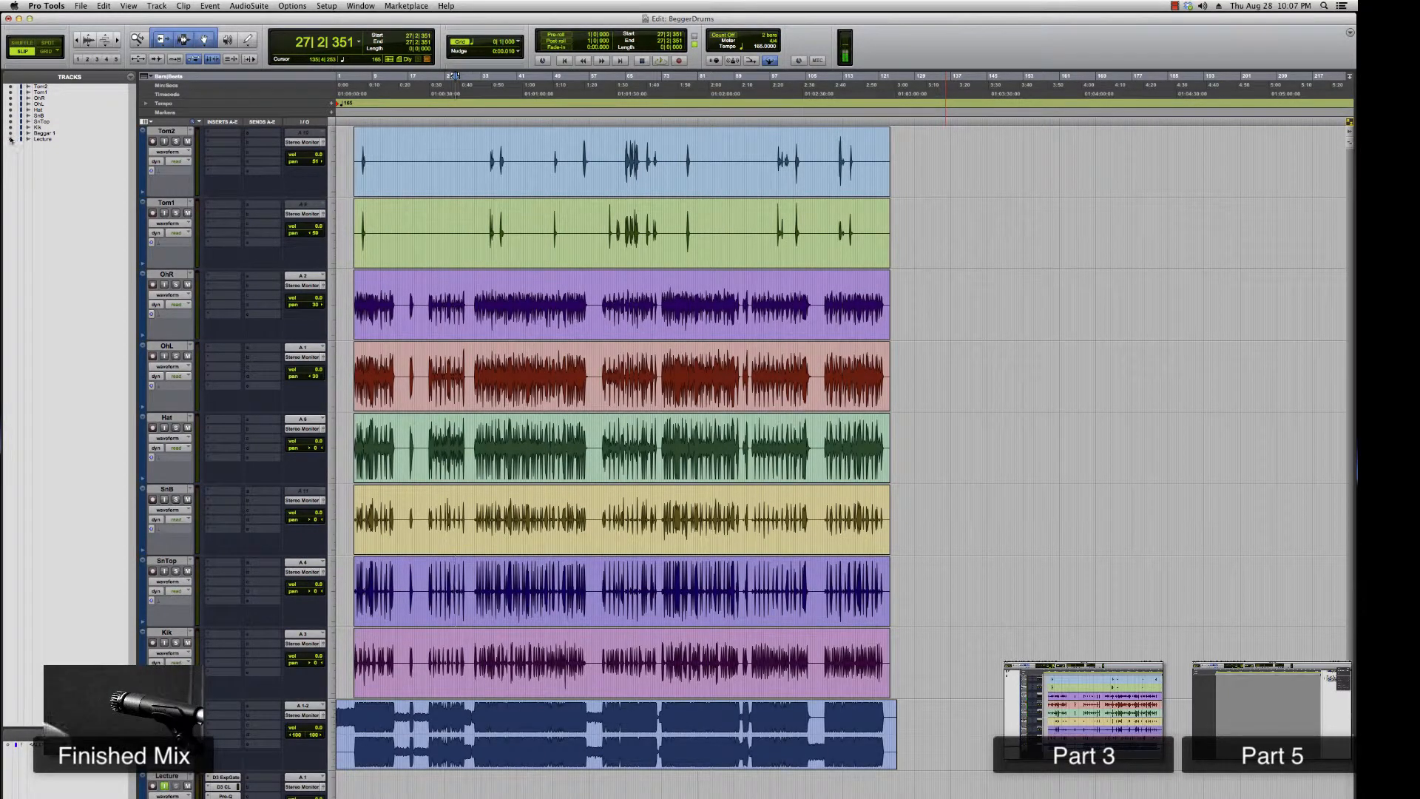
click(11, 139)
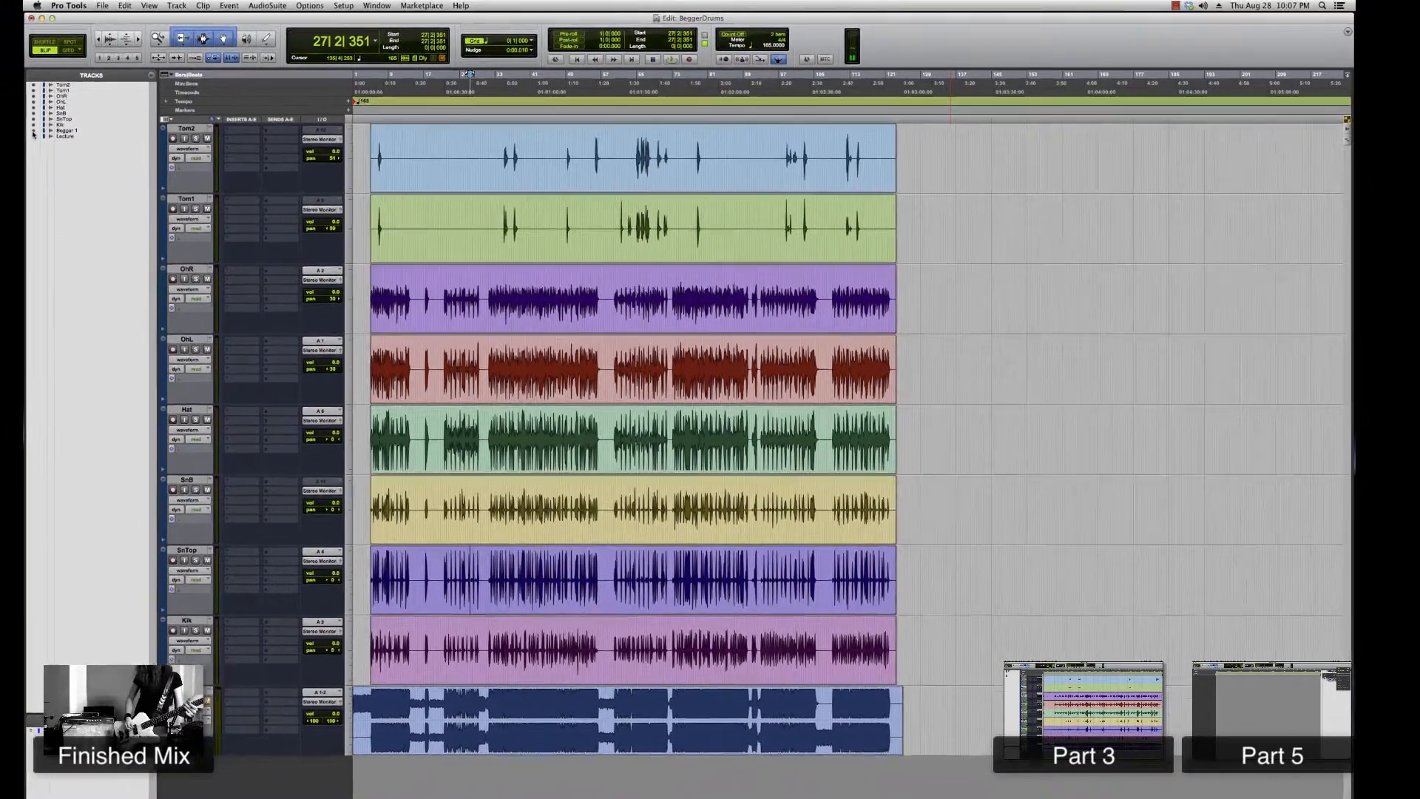
click(11, 133)
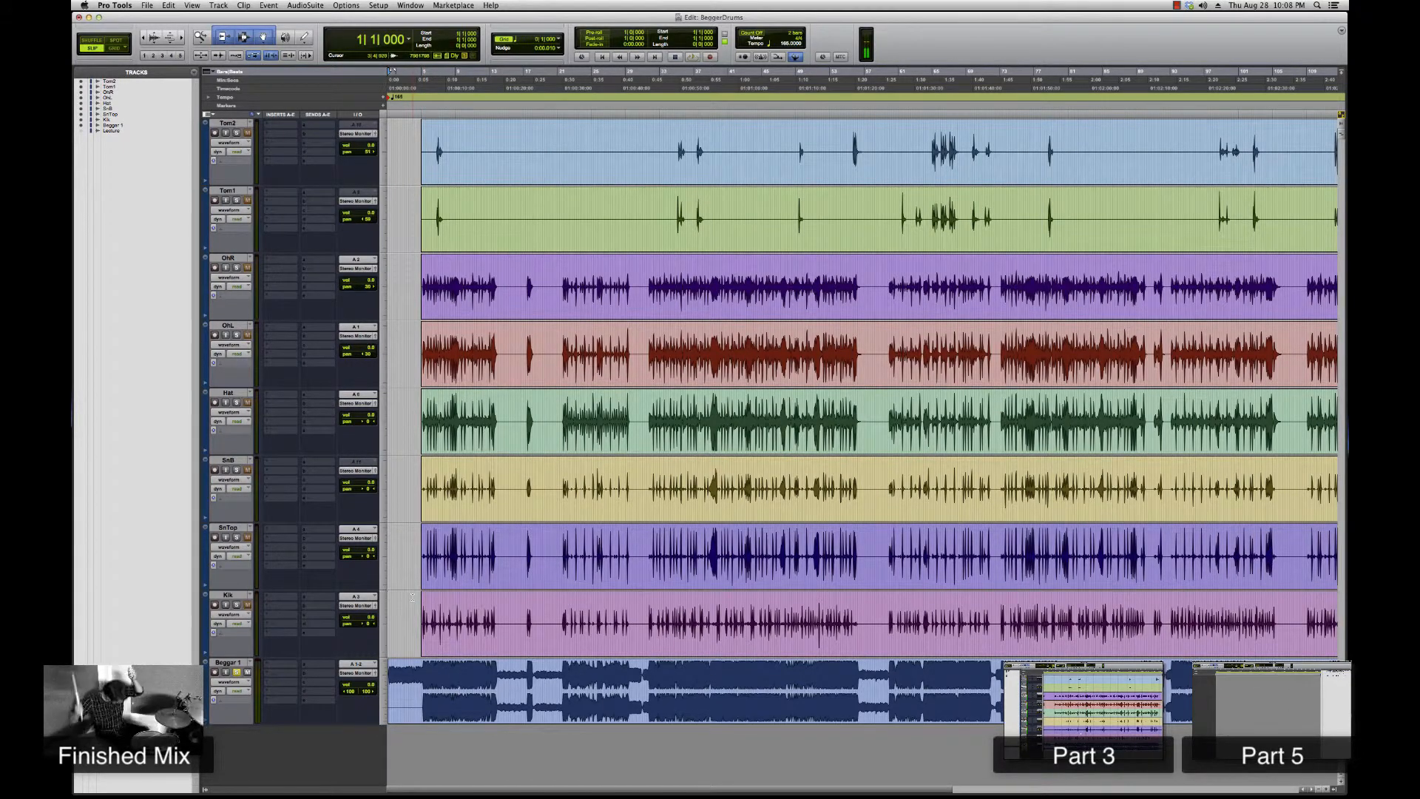
Step: Play back the song from the session start, and audition the drum recordings from where their clips begin
key(space)
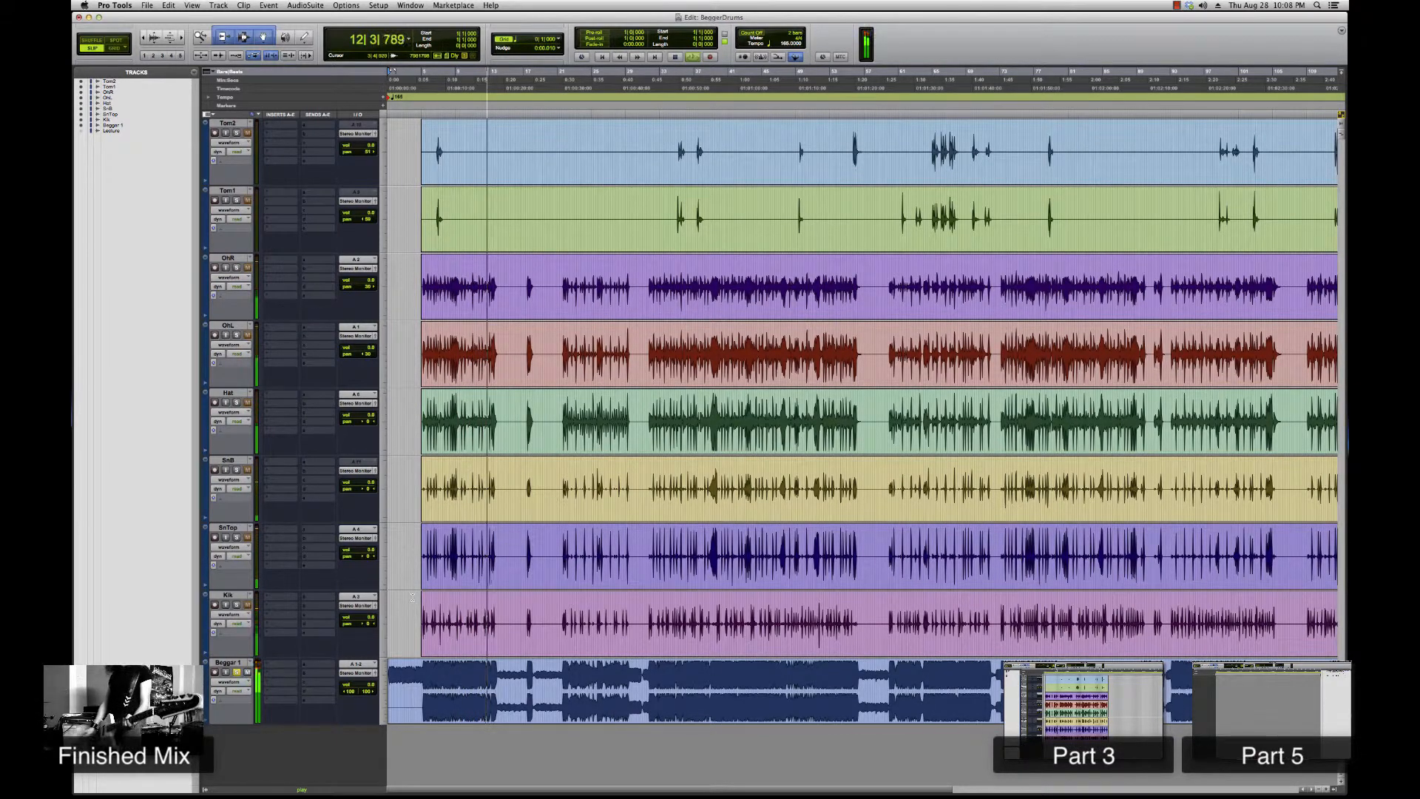
key(space)
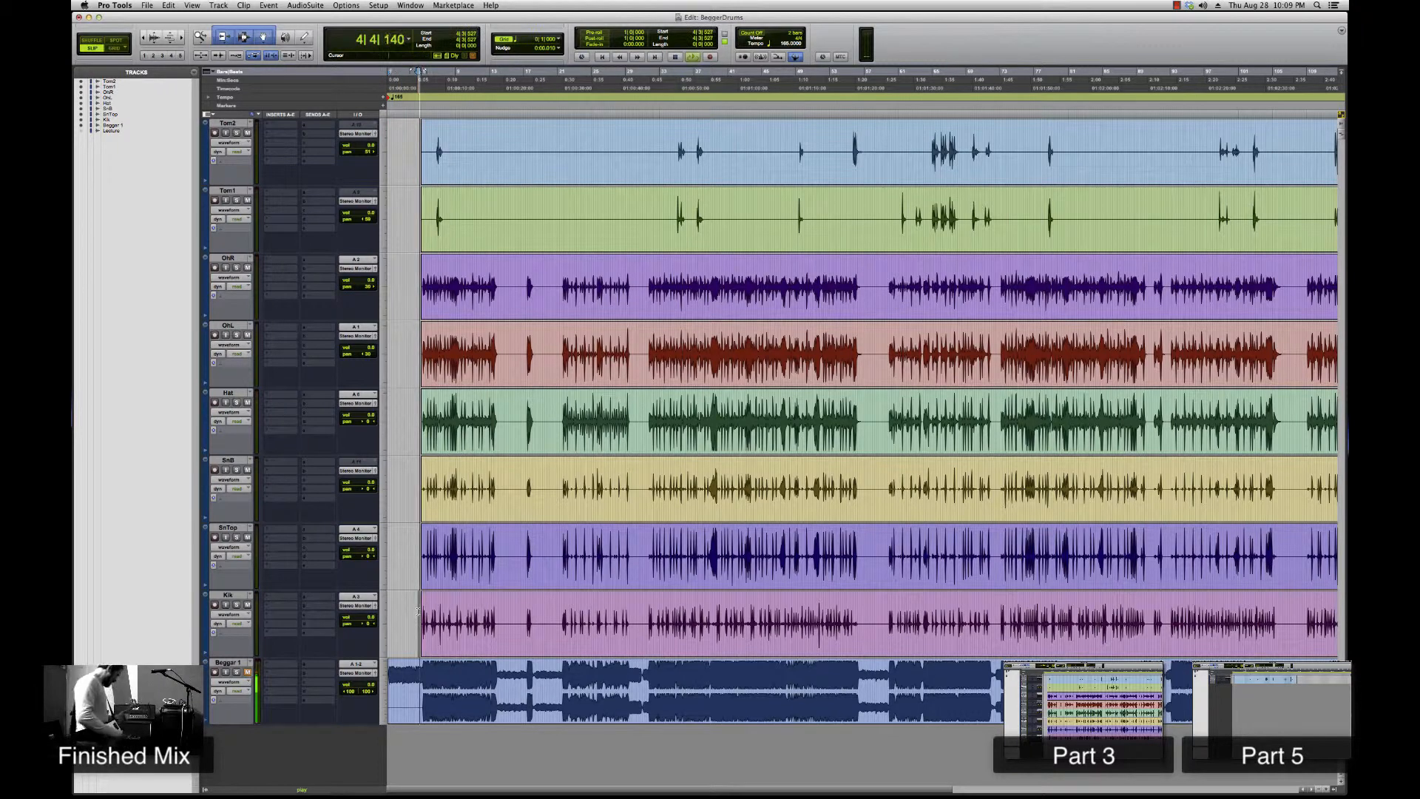
key(t)
key(t)
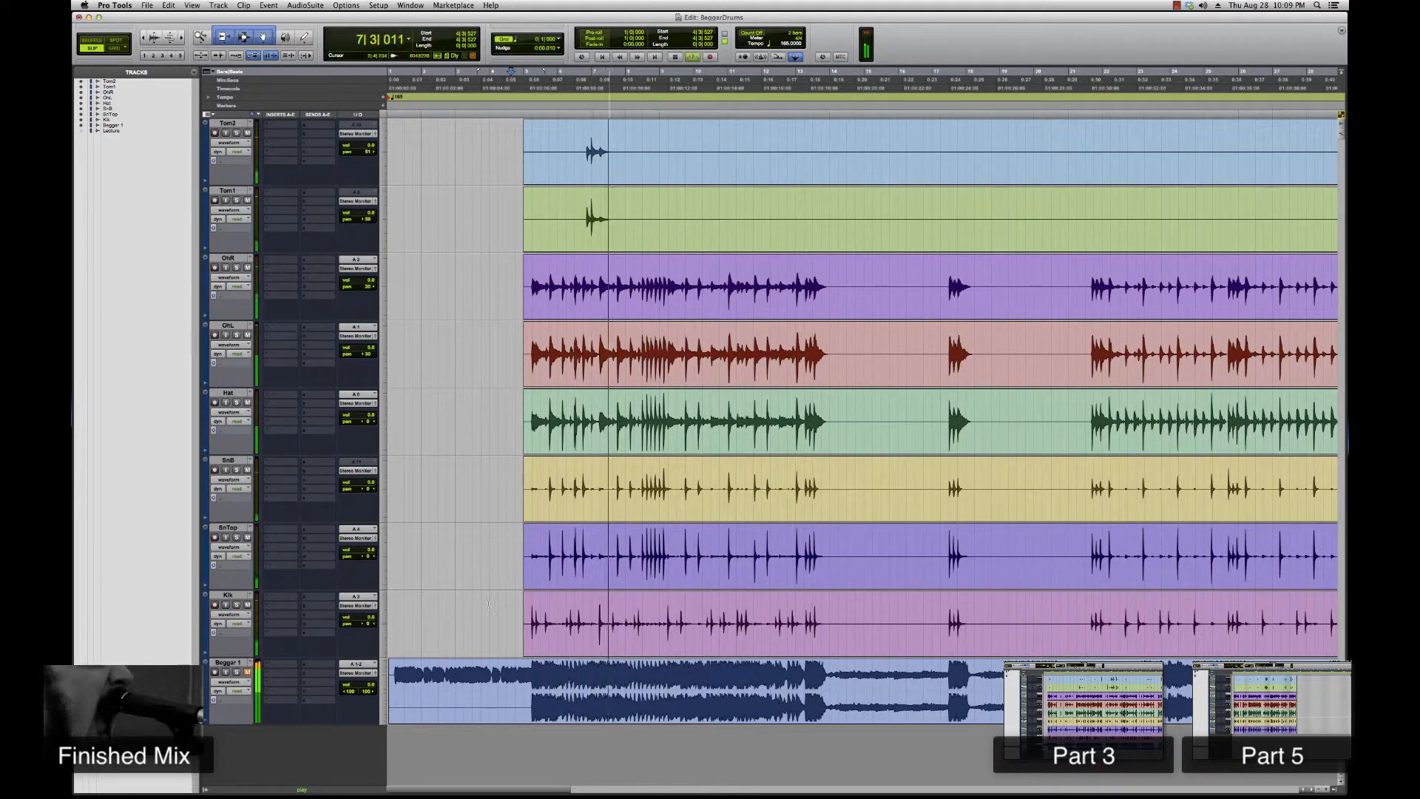
key(t)
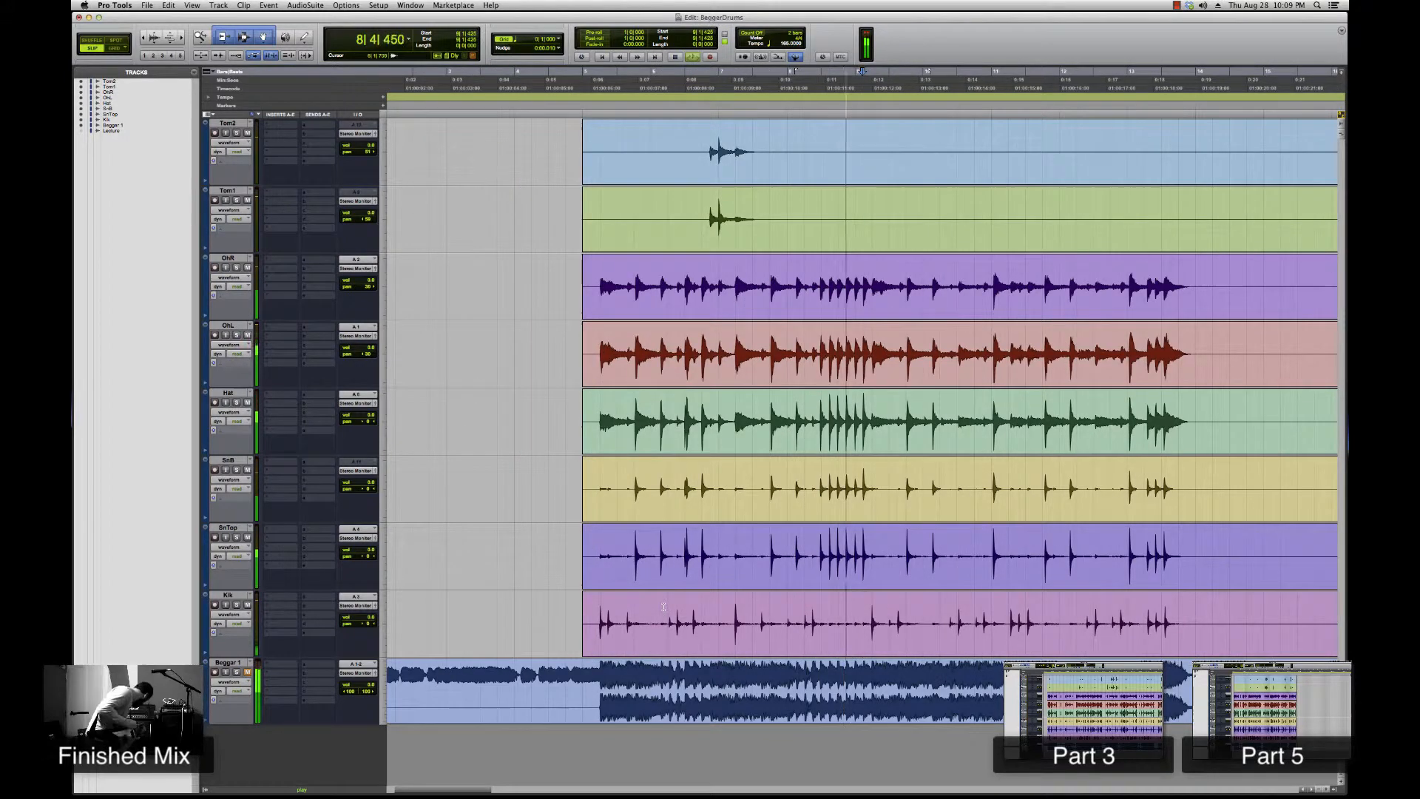
key(r)
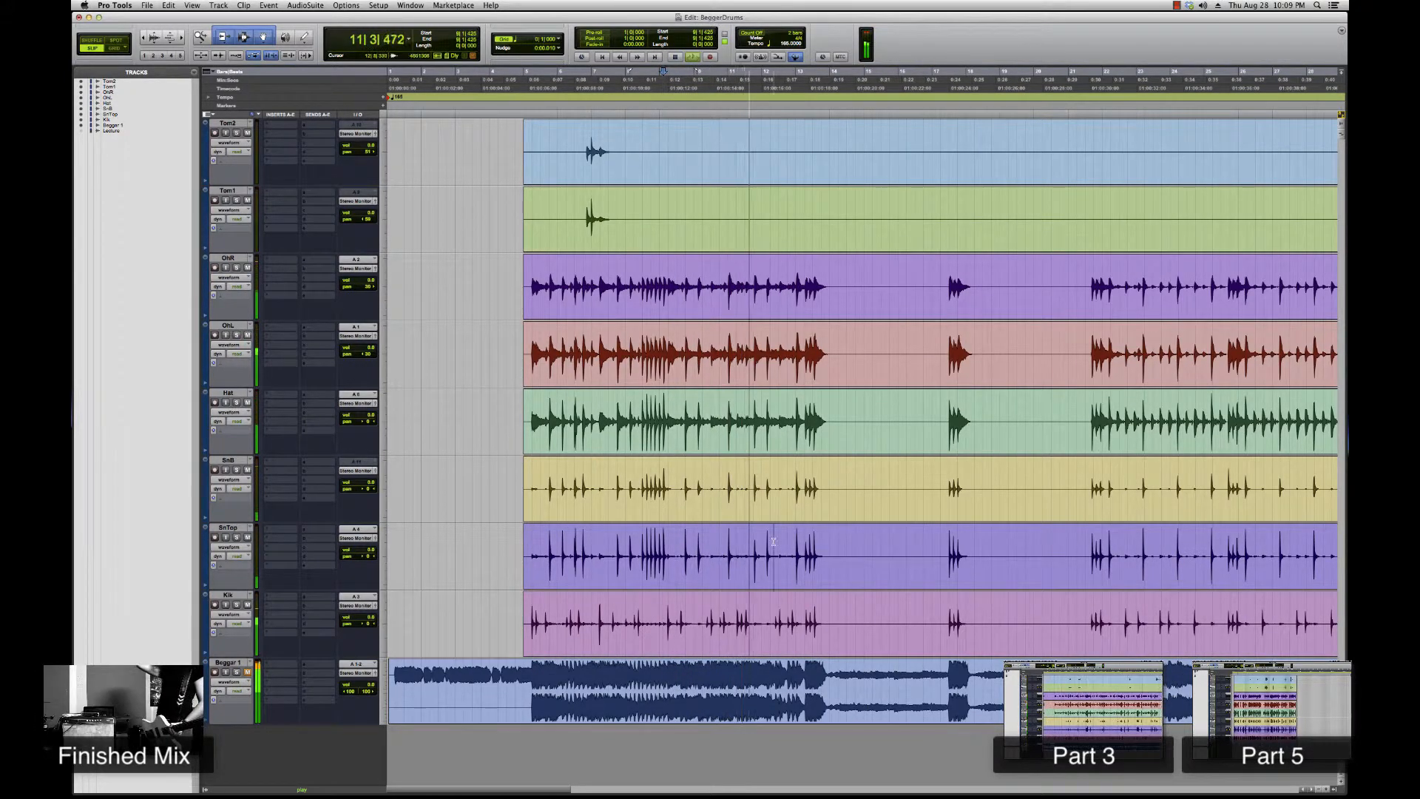
key(t)
key(r)
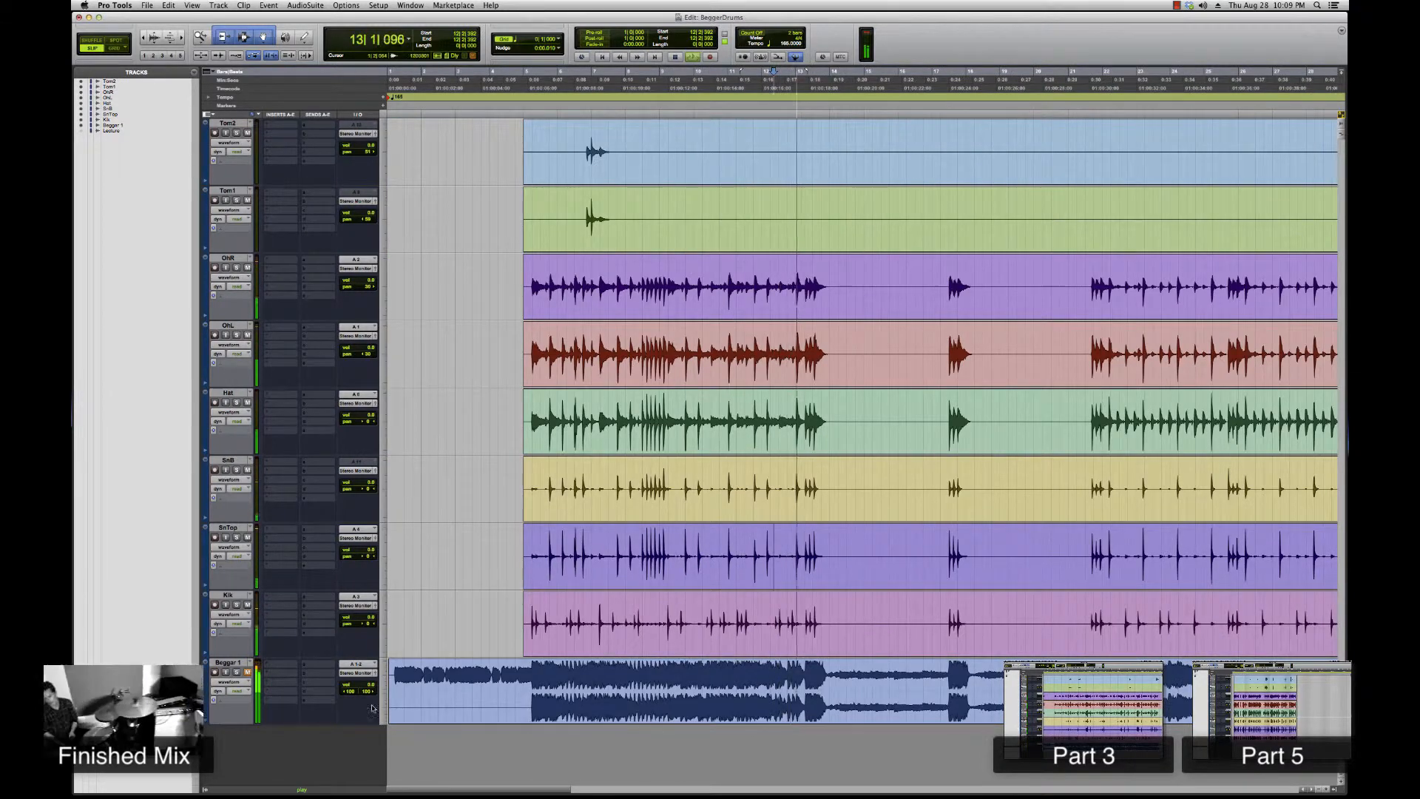
key(space)
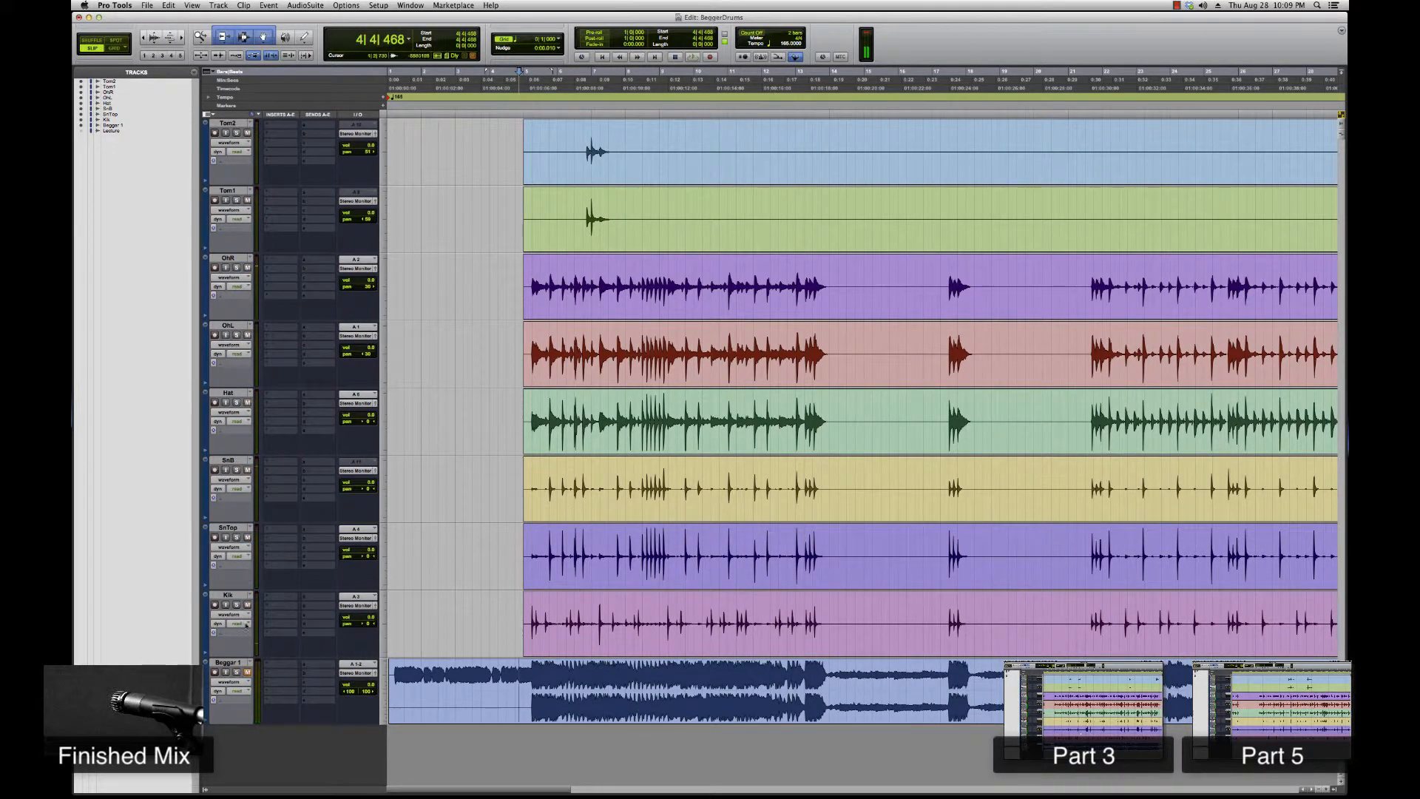
Step: Toggle the mute on the Beggar 1 track and fit the full length of all clips in the timeline
click(247, 673)
key(r)
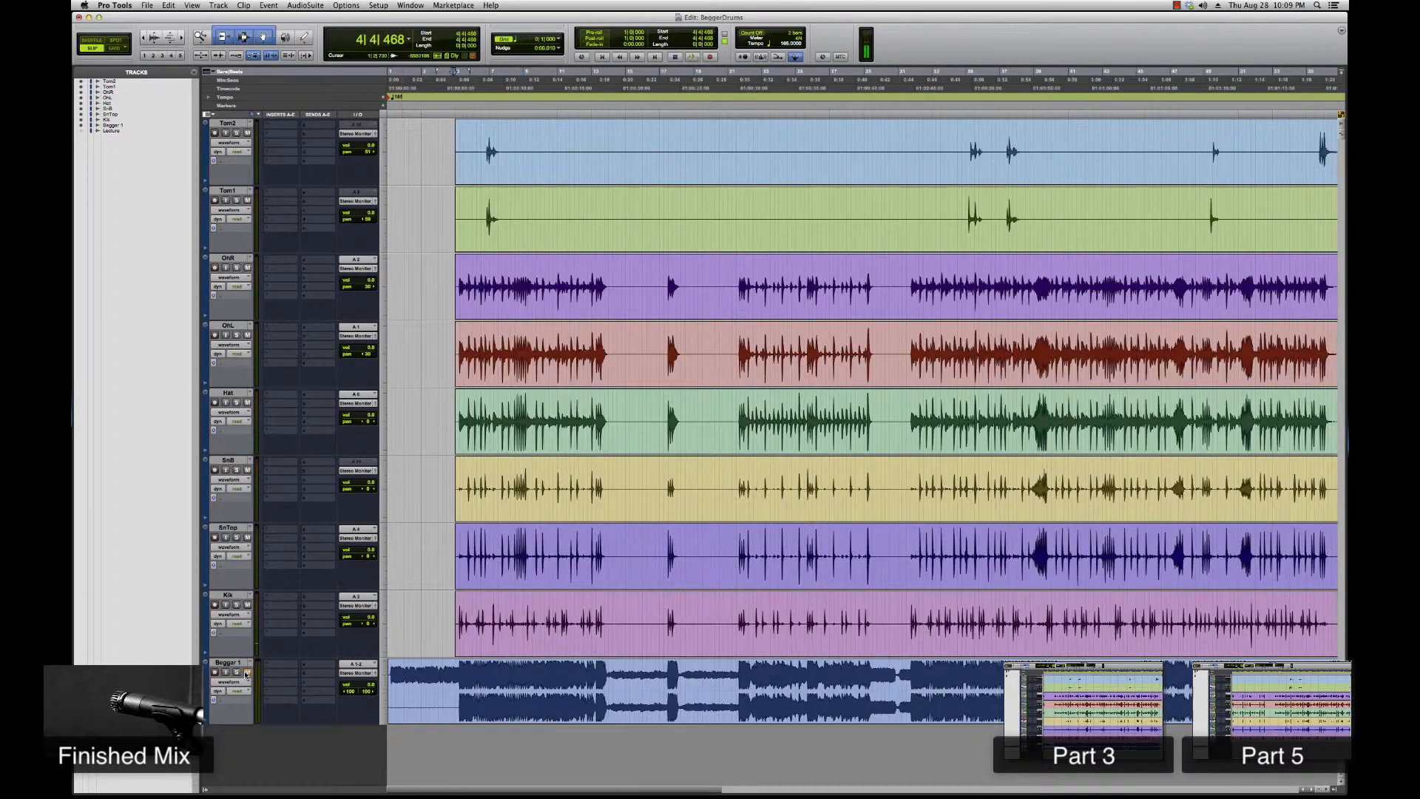
key(r)
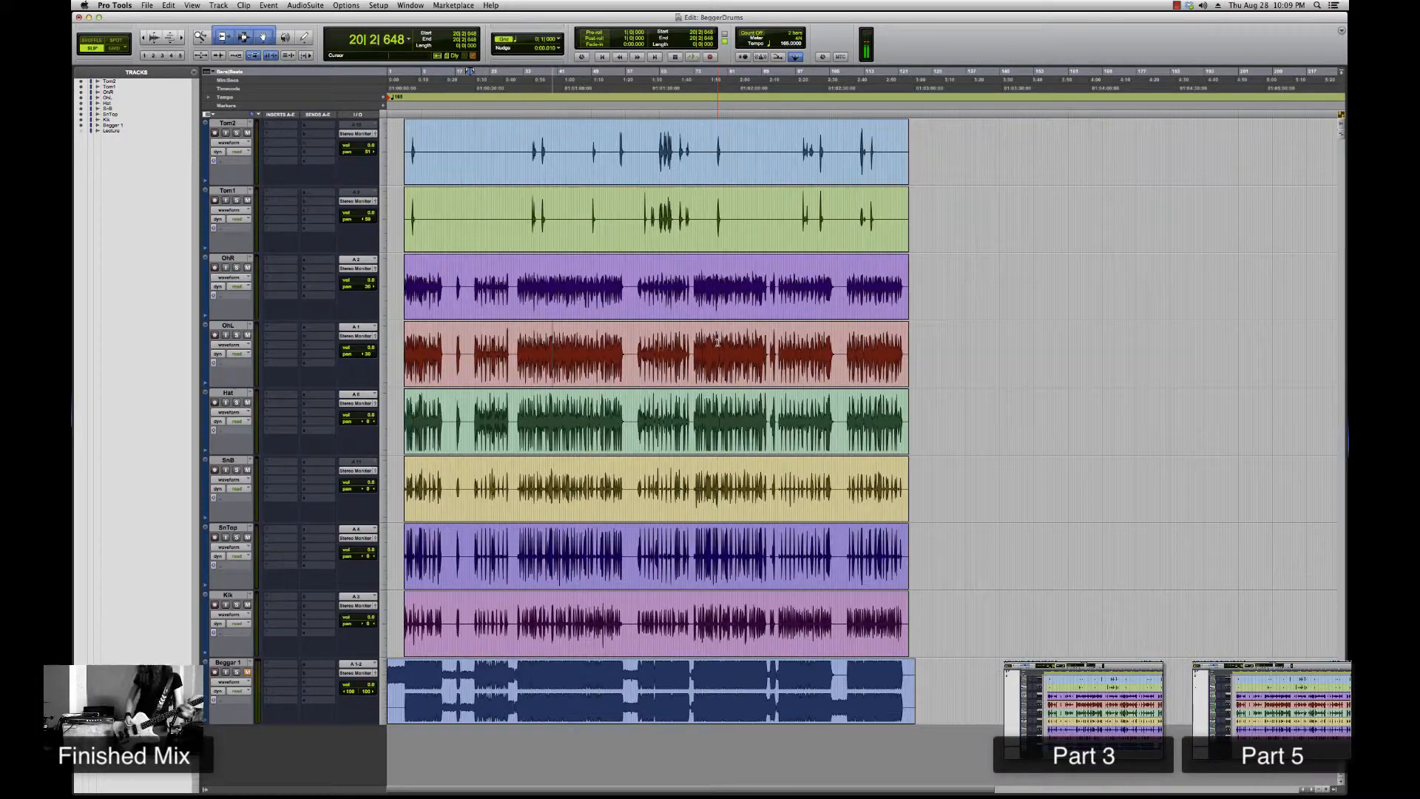
key(r)
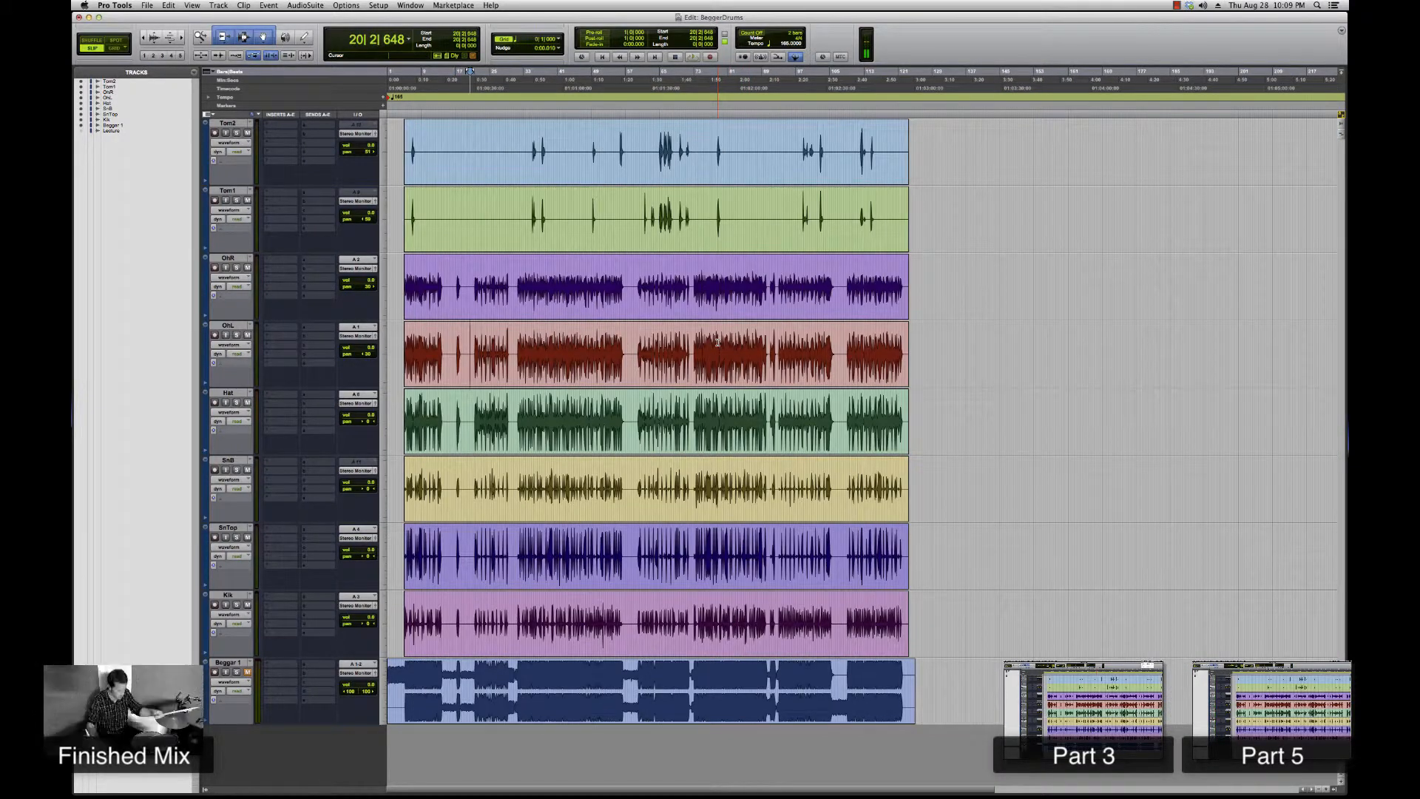